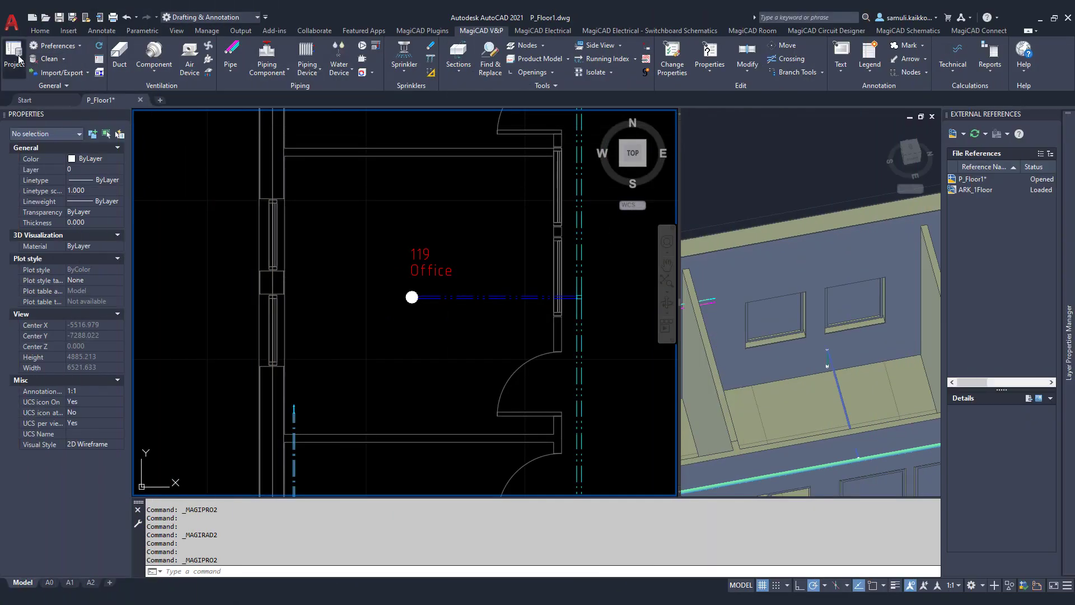
Step: Open the heating radiator list in Project Management and bring up its product browser
{"action": "left_click", "coordinate": [17, 59]}
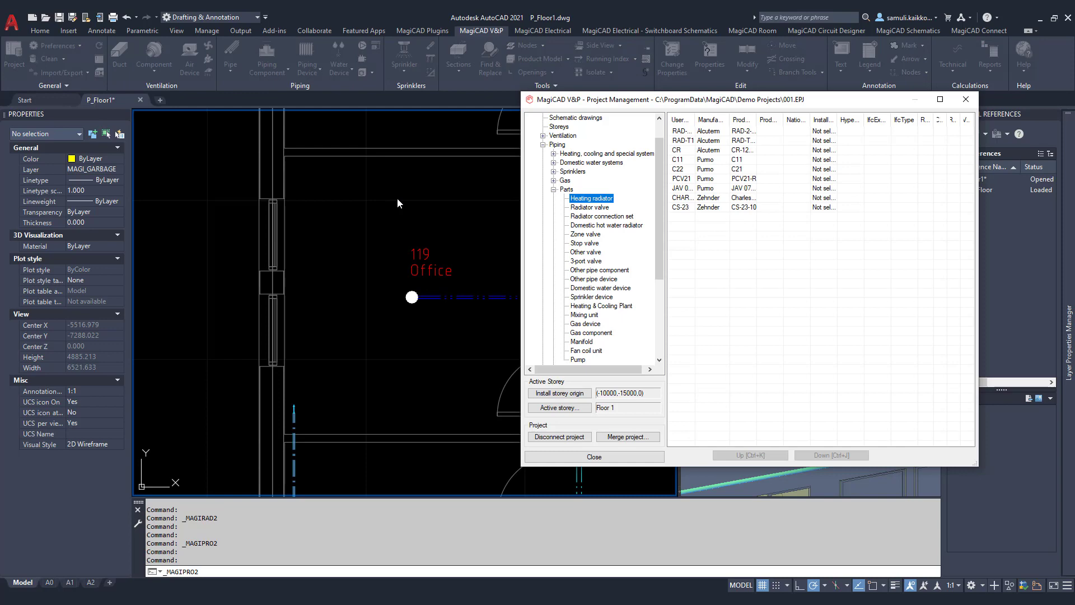
{"action": "right_click", "coordinate": [710, 229]}
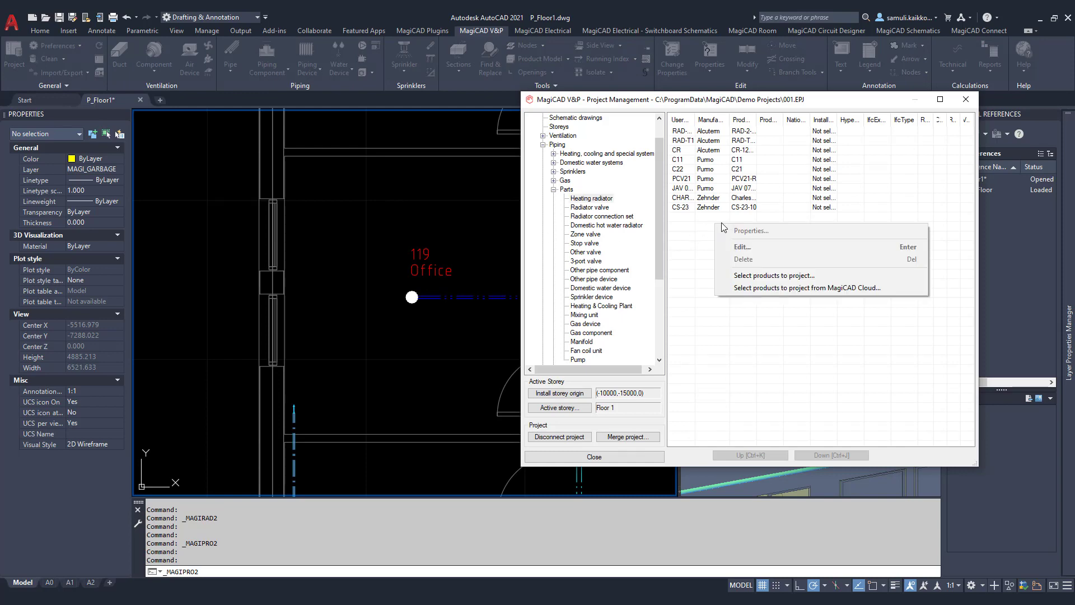
Step: Select the Purmo Compact C C11 radiator, 400 high and 700 long, with dimensions shown
{"action": "left_click", "coordinate": [758, 277]}
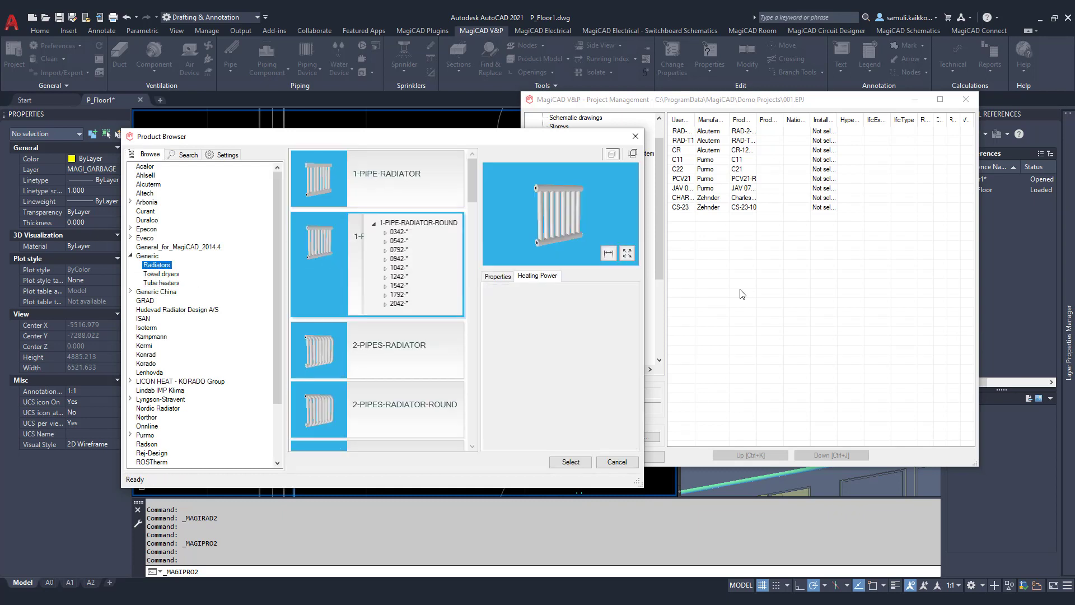
{"action": "left_click_drag", "start_coordinate": [276, 300], "coordinate": [277, 353]}
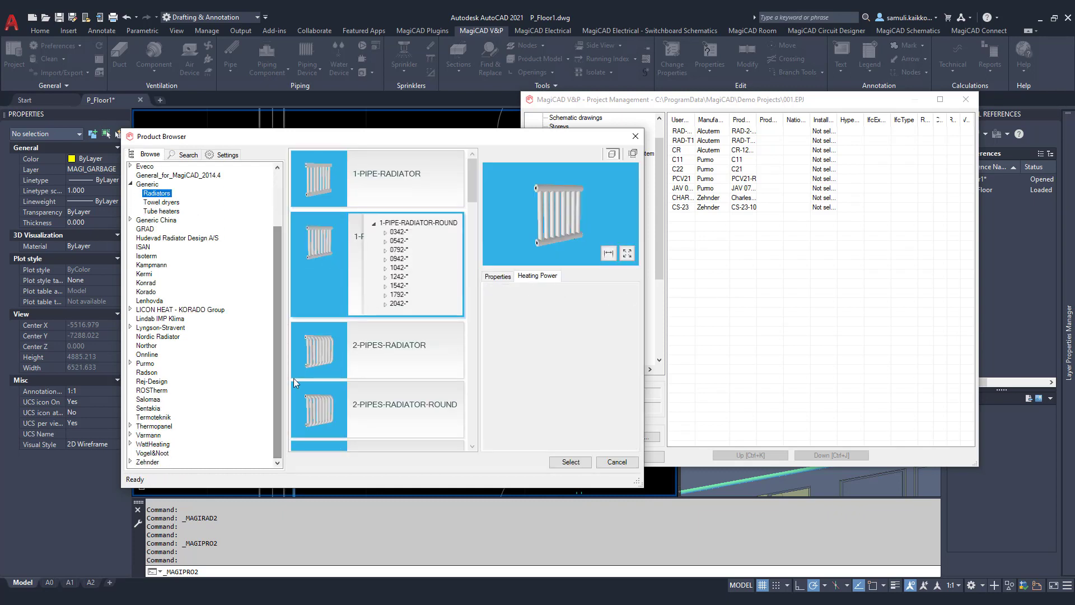
{"action": "left_click", "coordinate": [130, 363]}
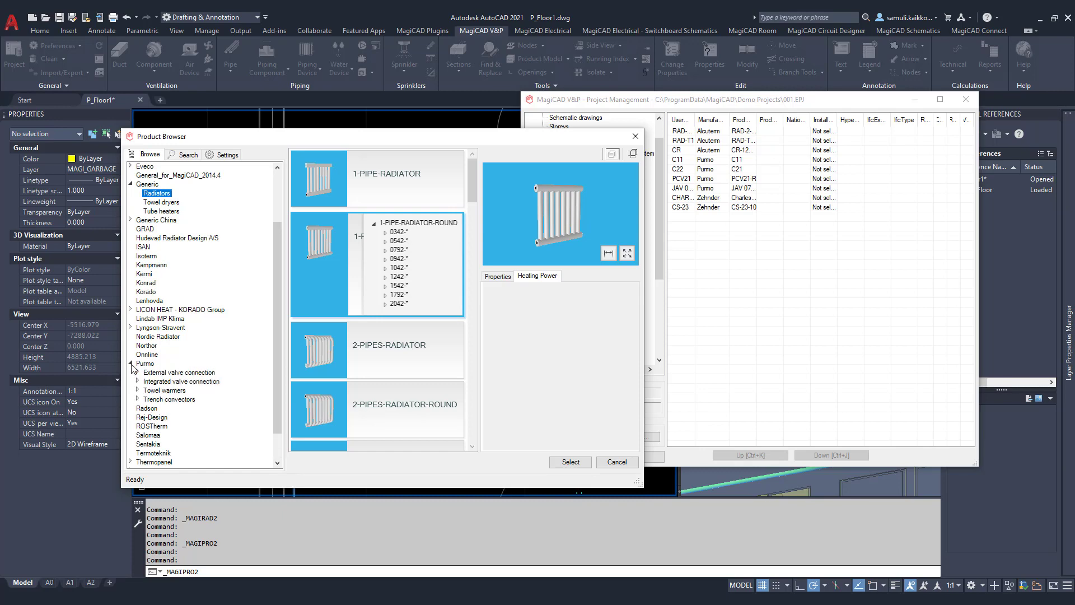
{"action": "left_click", "coordinate": [214, 356]}
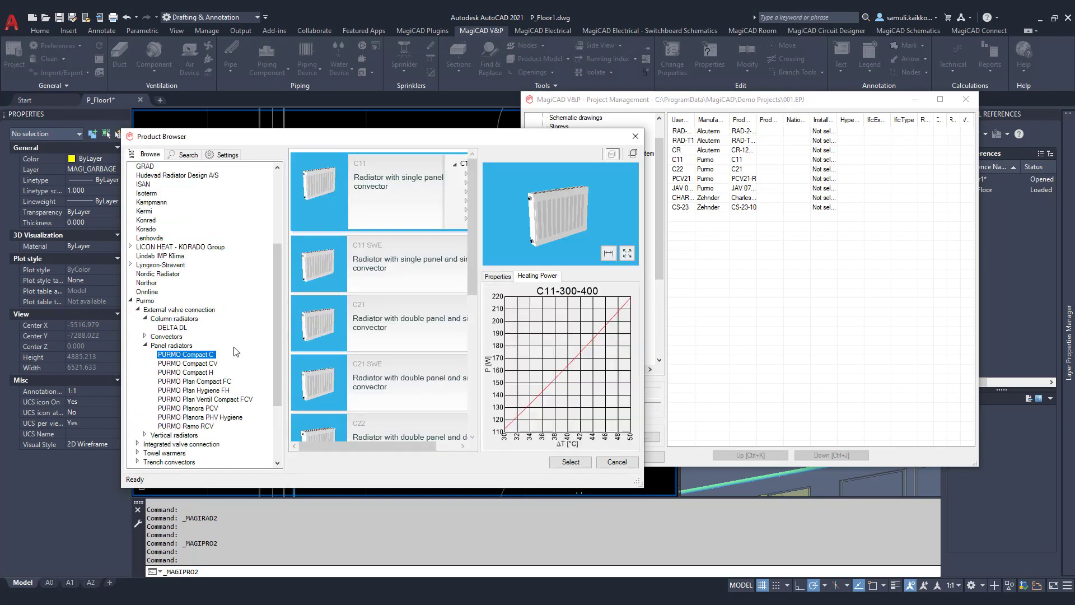
{"action": "left_click_drag", "start_coordinate": [643, 252], "coordinate": [804, 258]}
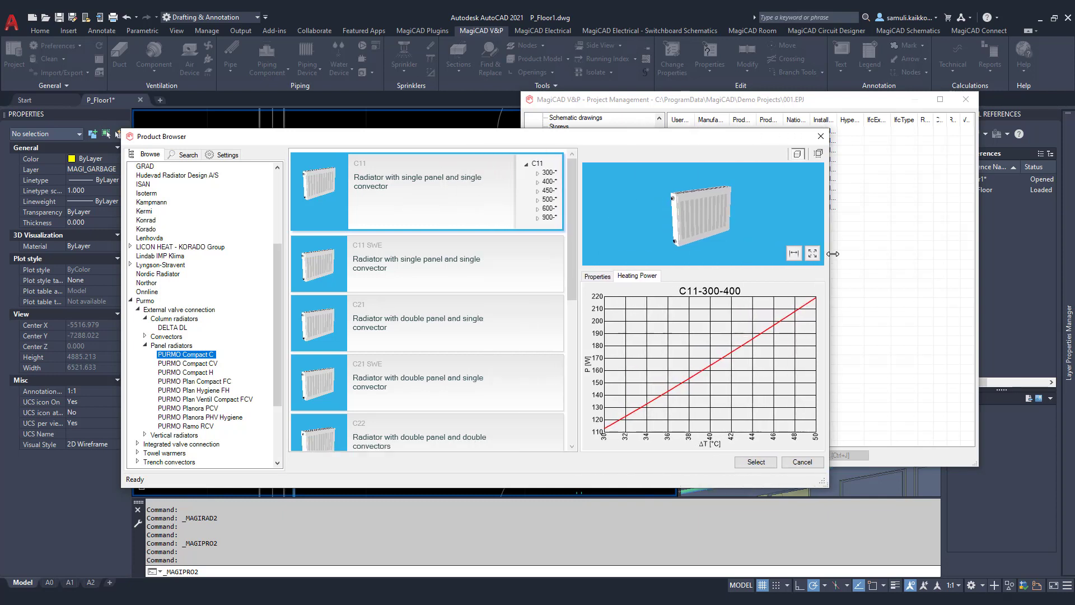
{"action": "left_click_drag", "start_coordinate": [804, 258], "coordinate": [831, 258]}
{"action": "double_click", "coordinate": [542, 183]}
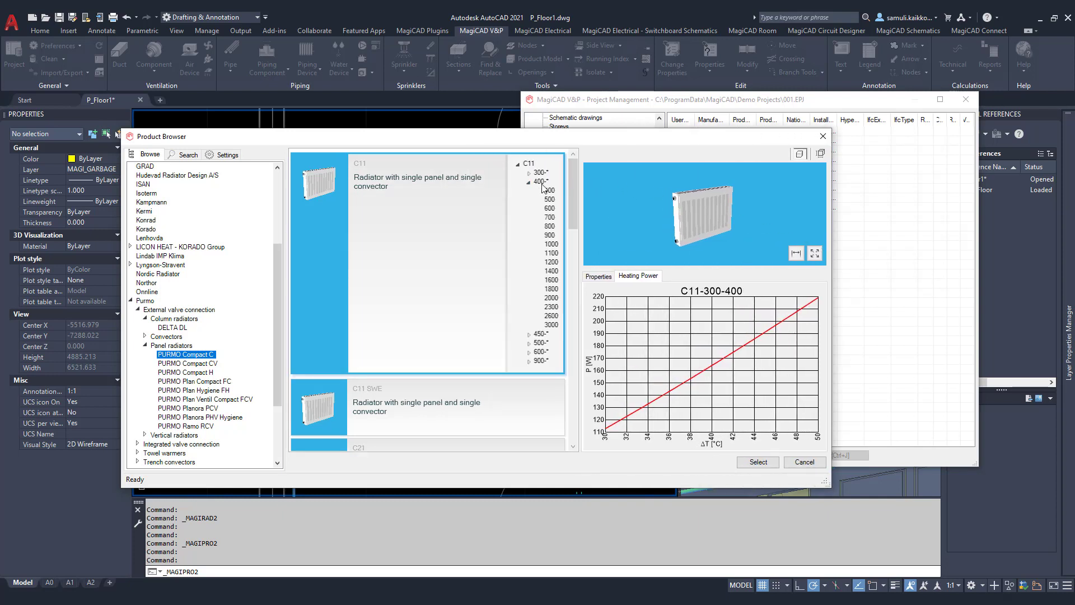
{"action": "left_click", "coordinate": [549, 218]}
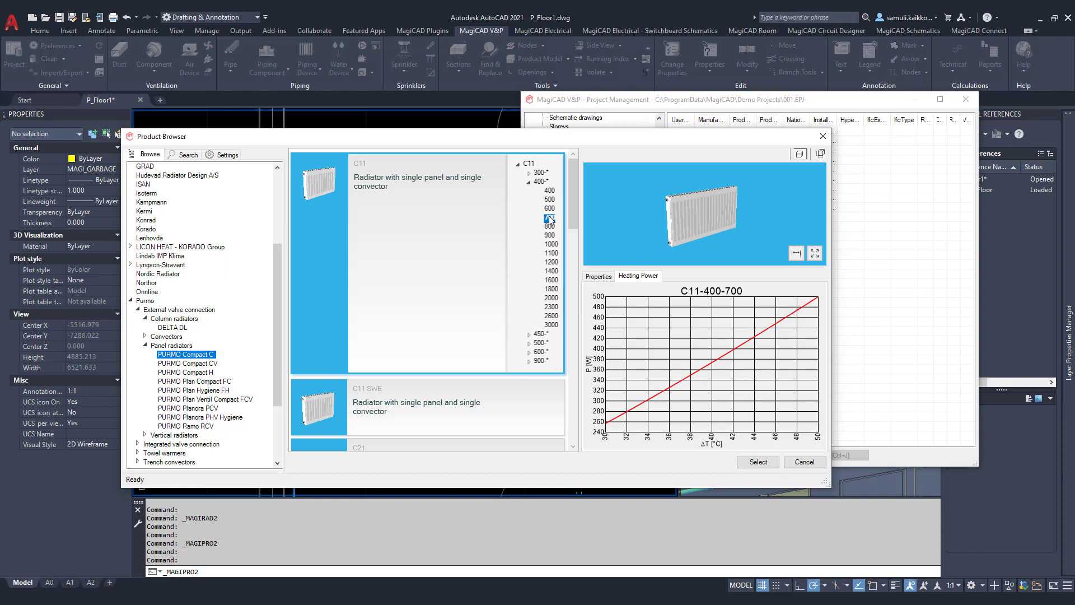
{"action": "left_click", "coordinate": [796, 254]}
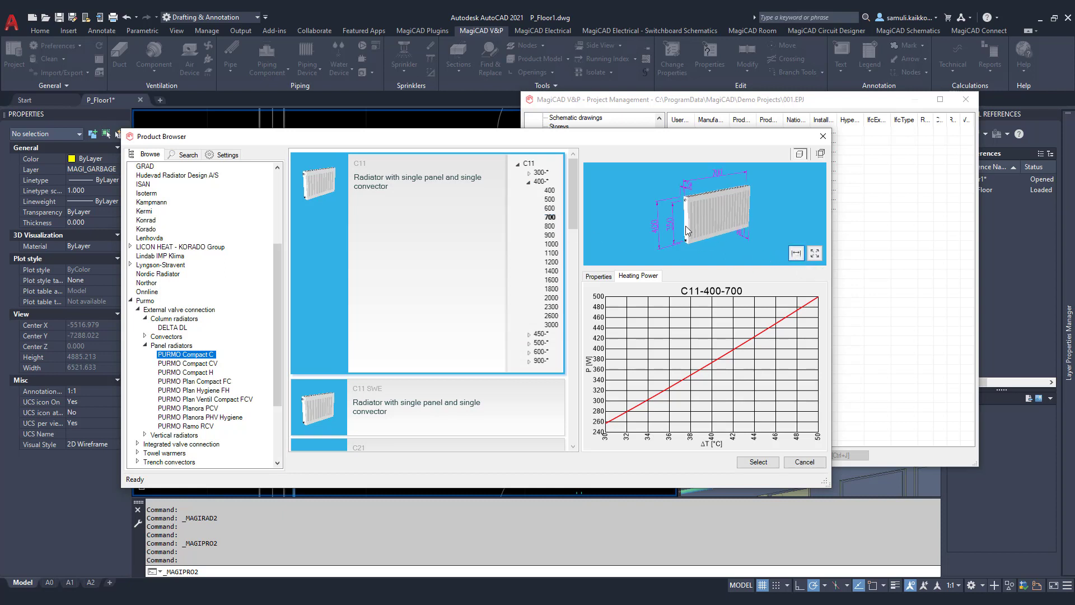
{"action": "scroll", "coordinate": [686, 229], "scroll_direction": "up", "scroll_amount": 2}
{"action": "scroll", "coordinate": [676, 238], "scroll_direction": "up", "scroll_amount": 2}
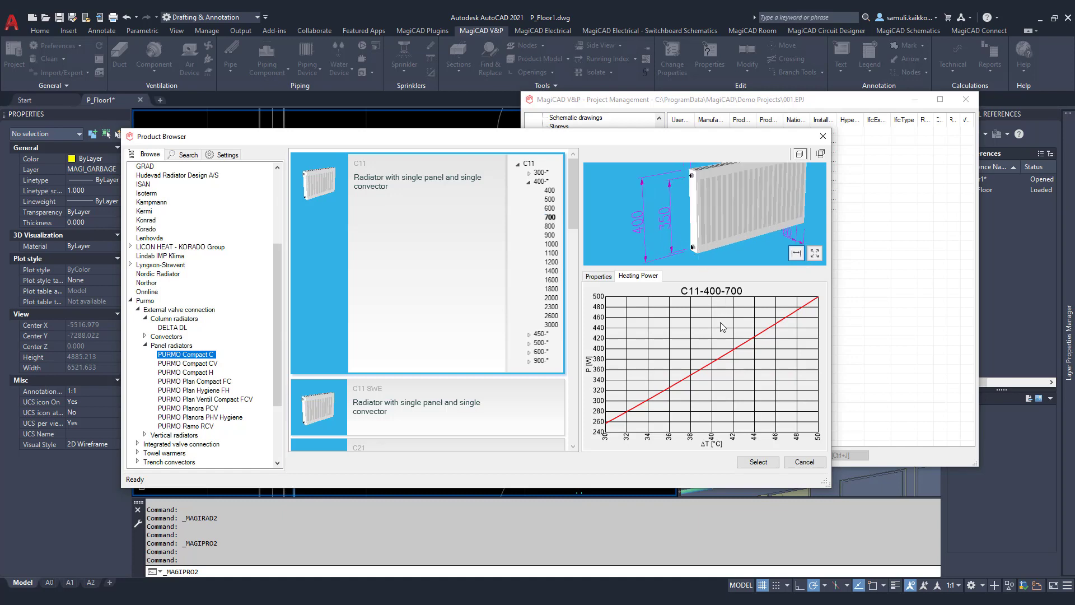
{"action": "left_click", "coordinate": [758, 462]}
{"action": "type", "text": "HR100"}
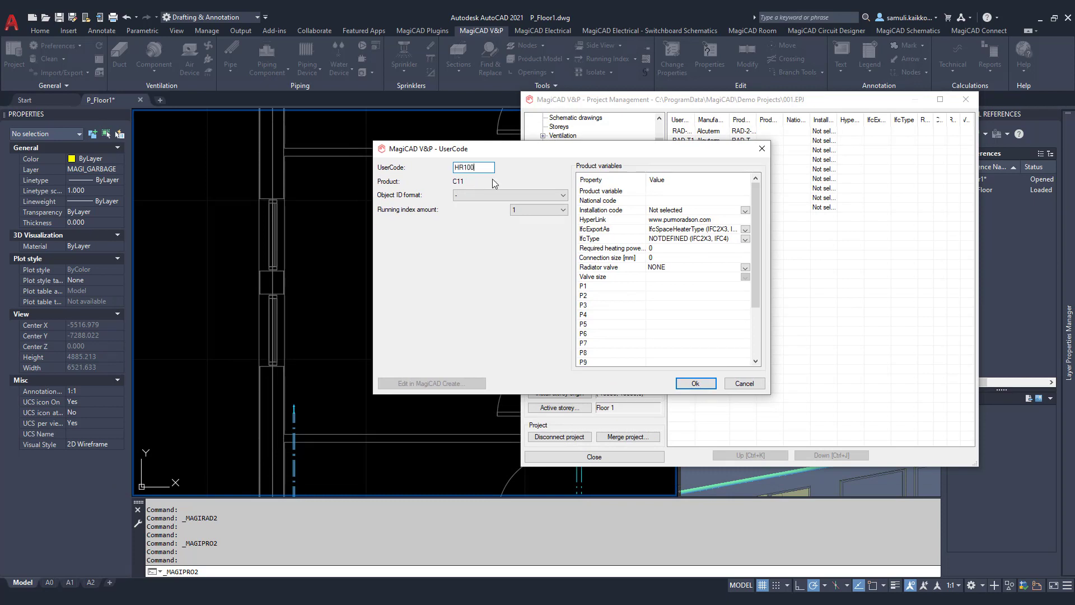
{"action": "left_click", "coordinate": [696, 383]}
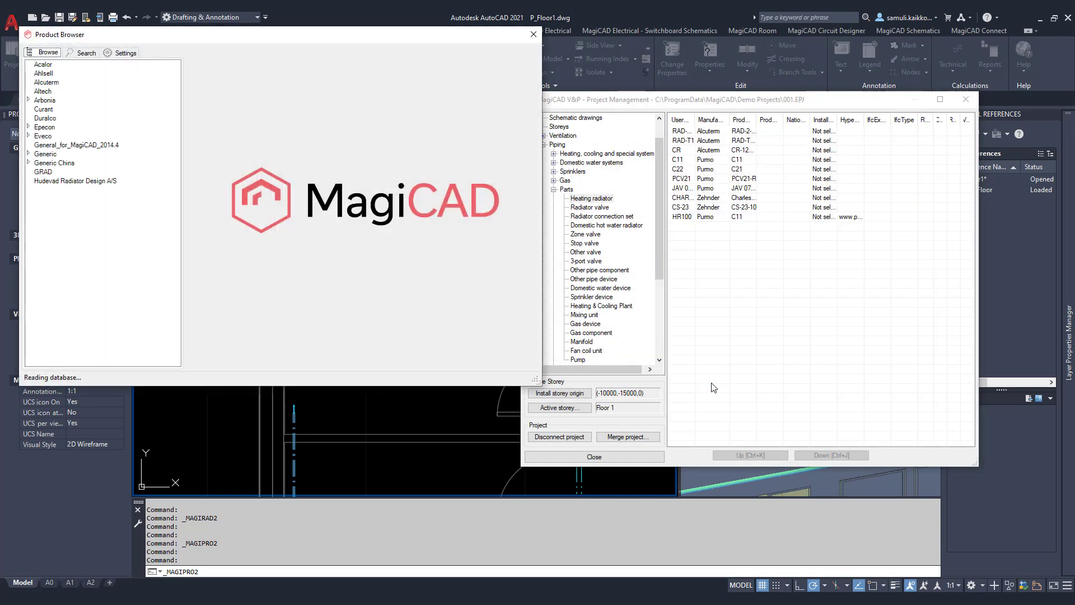
Step: Close the extra browser and open the product browser for radiator connection sets
{"action": "left_click", "coordinate": [533, 36]}
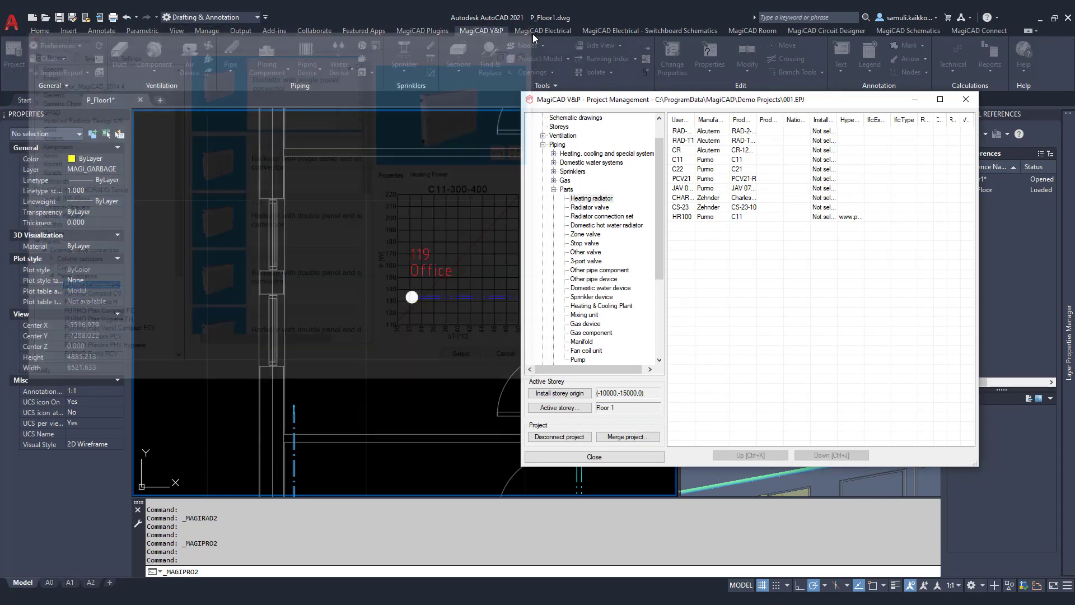
{"action": "left_click", "coordinate": [613, 218]}
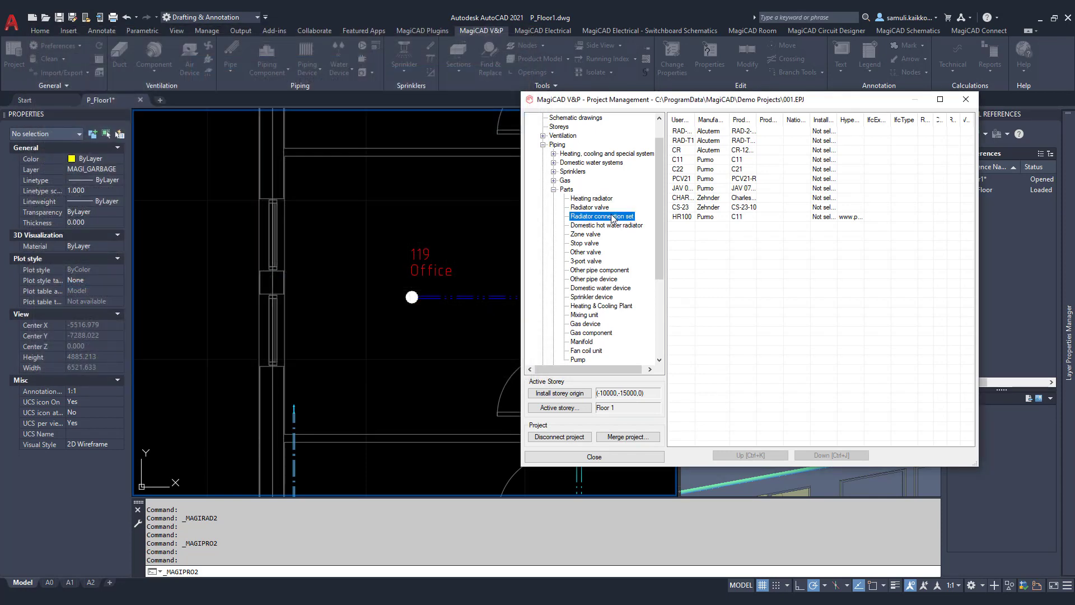
{"action": "right_click", "coordinate": [707, 136]}
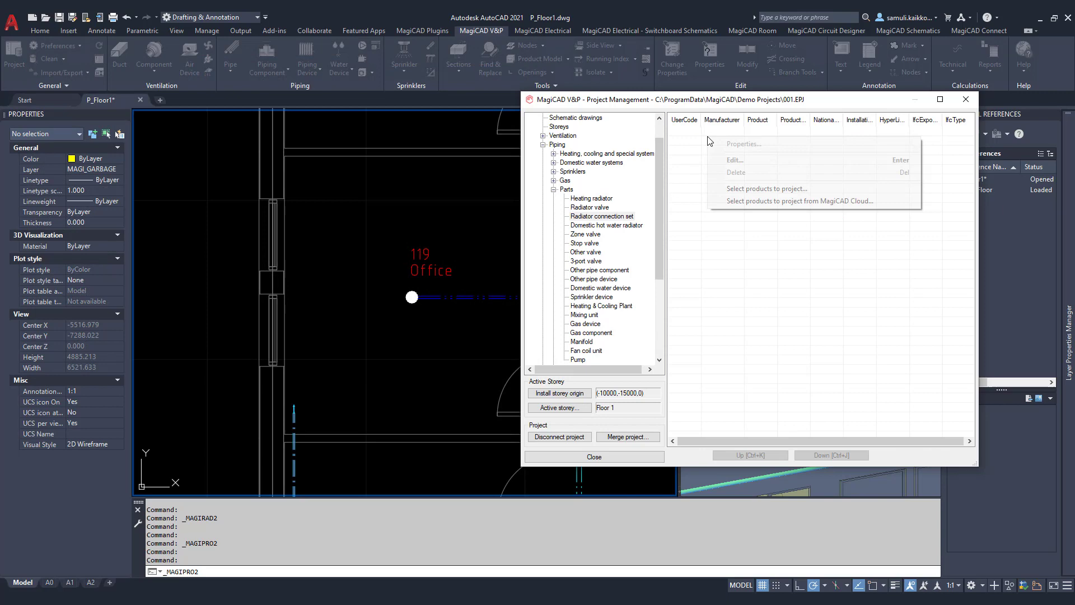
Step: Choose the Radiator coupling+thermostat SC DN10 CC350 set, with dimensions shown
{"action": "left_click", "coordinate": [738, 188]}
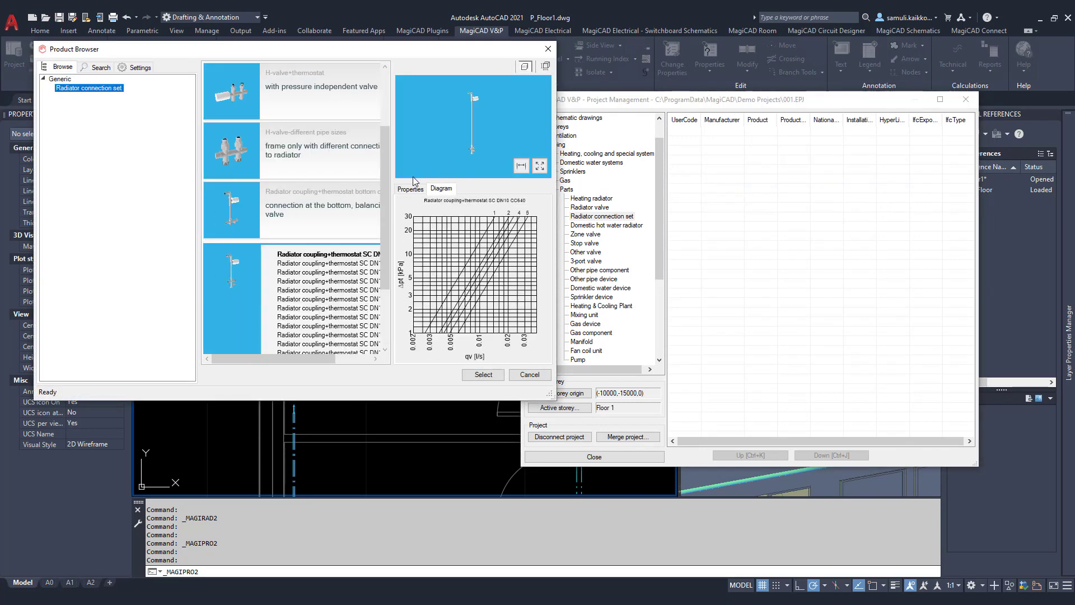
{"action": "scroll", "coordinate": [384, 253], "scroll_direction": "down", "scroll_amount": 1}
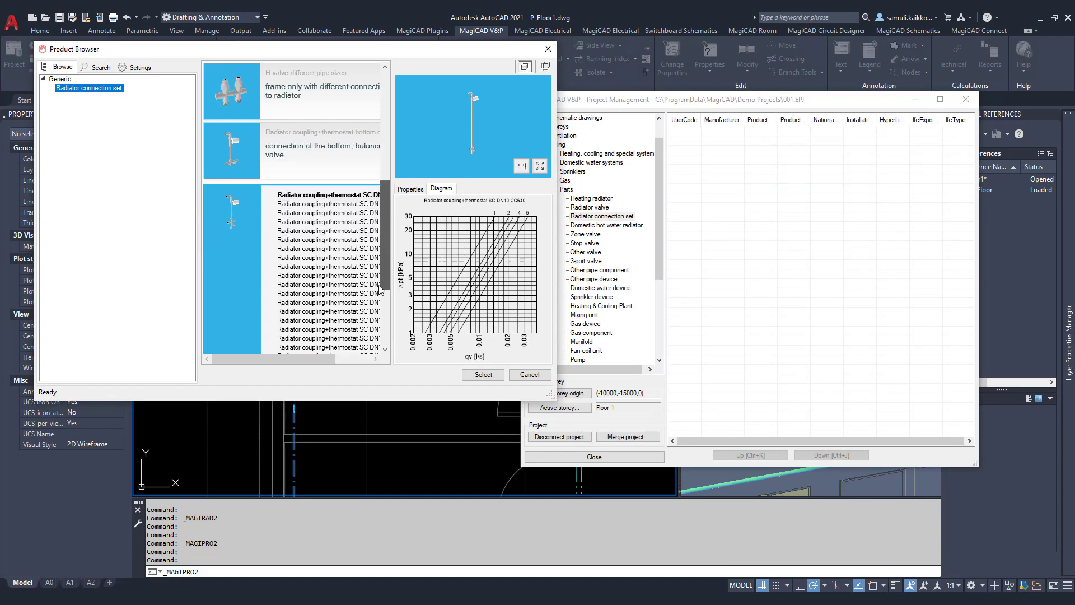
{"action": "scroll", "coordinate": [384, 299], "scroll_direction": "down", "scroll_amount": 1}
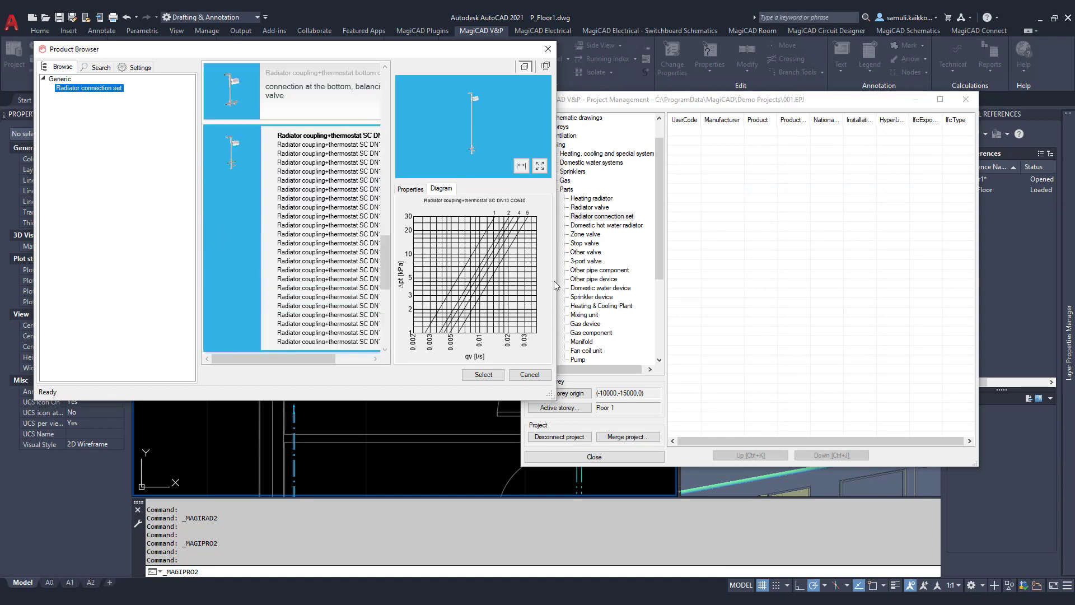
{"action": "left_click_drag", "start_coordinate": [554, 398], "coordinate": [785, 429]}
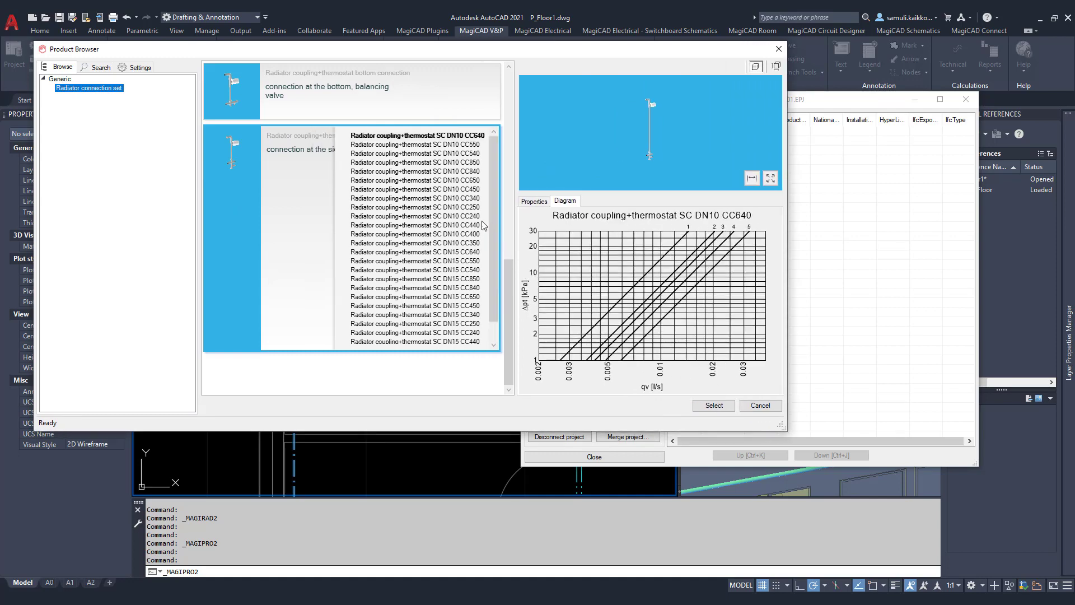
{"action": "left_click", "coordinate": [459, 244]}
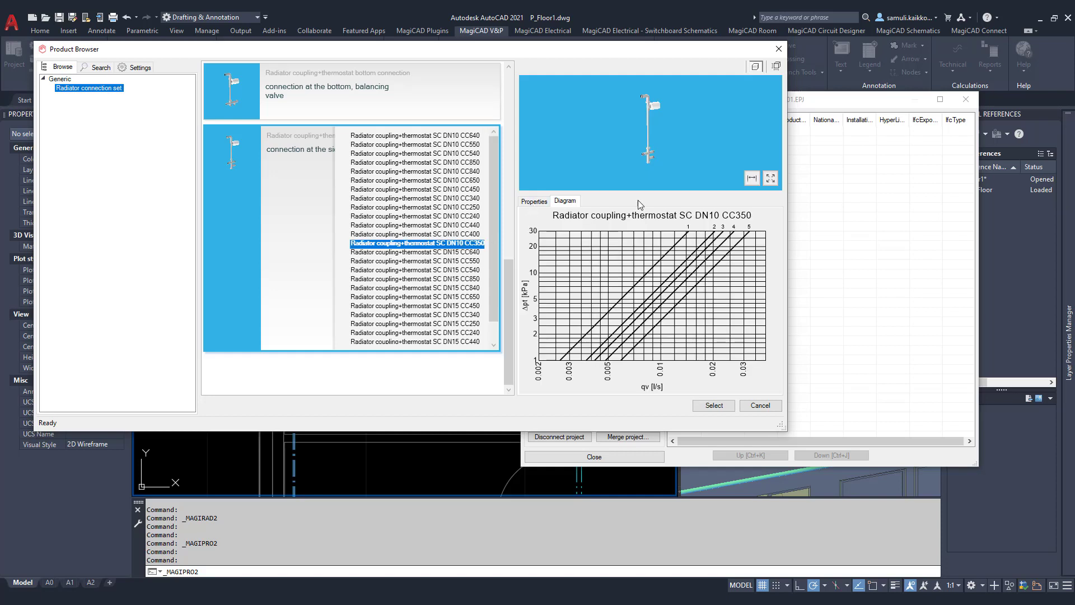
{"action": "left_click", "coordinate": [752, 179]}
{"action": "scroll", "coordinate": [618, 119], "scroll_direction": "up", "scroll_amount": 5}
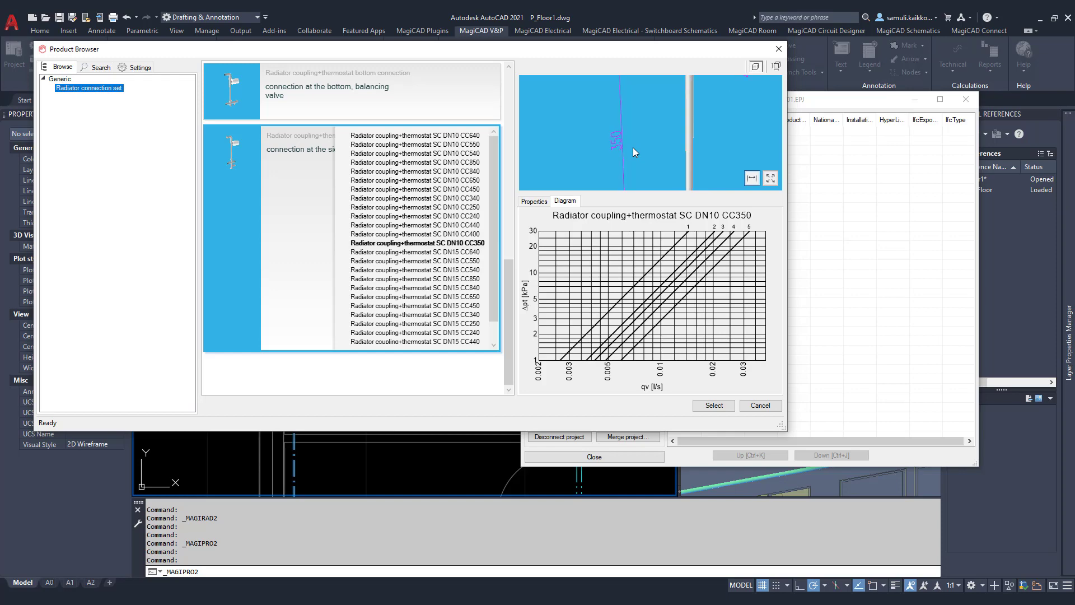
{"action": "scroll", "coordinate": [633, 146], "scroll_direction": "down", "scroll_amount": 2}
{"action": "scroll", "coordinate": [636, 161], "scroll_direction": "down", "scroll_amount": 3}
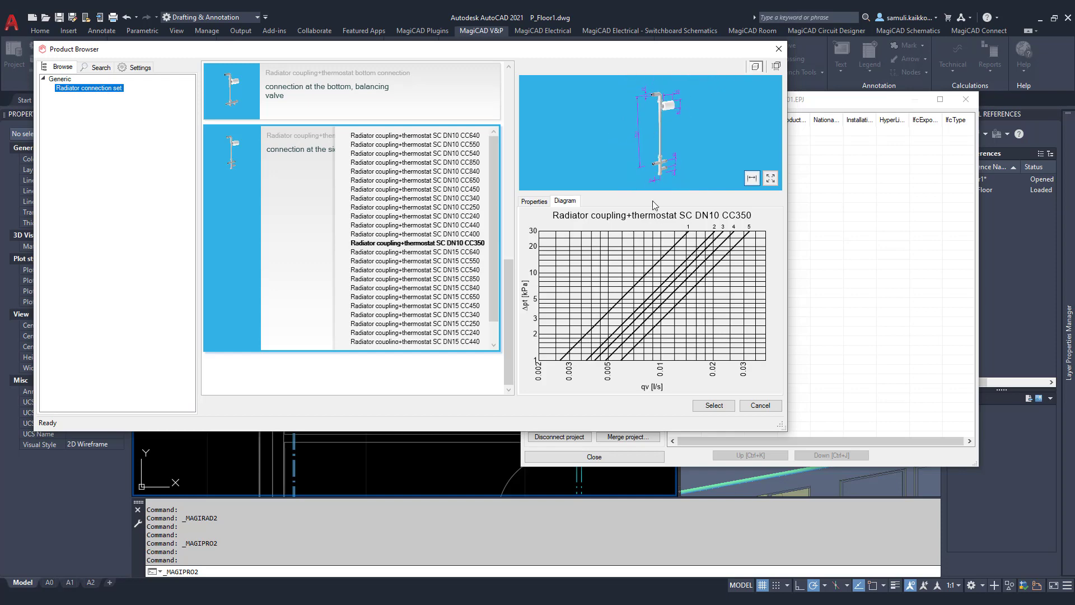
Step: Add the connection set as RCS100 and close Project Management
{"action": "left_click", "coordinate": [714, 406]}
{"action": "type", "text": "RCS100"}
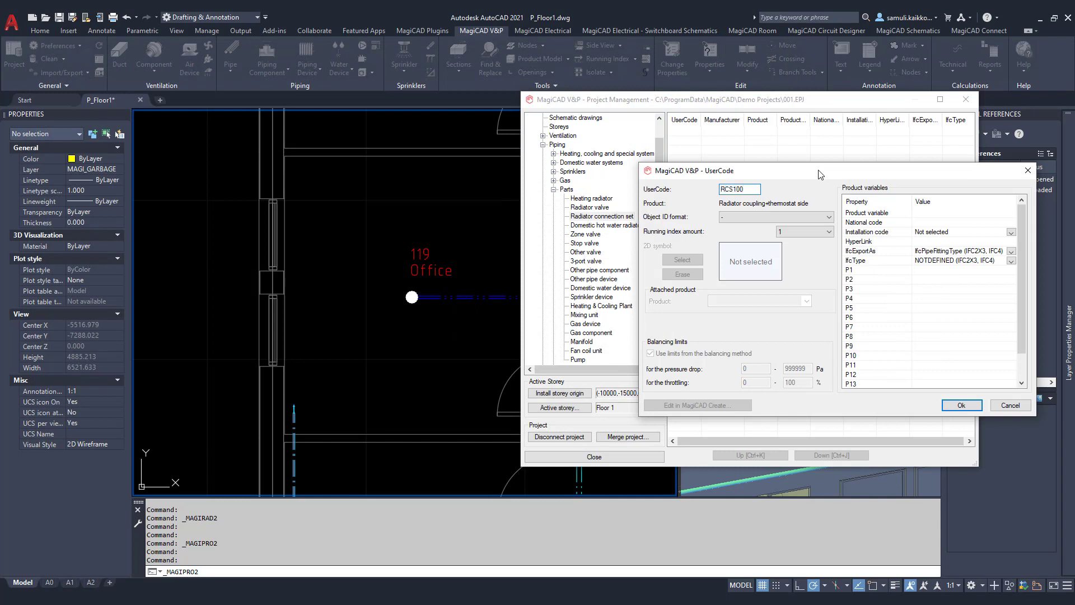
{"action": "left_click", "coordinate": [961, 405]}
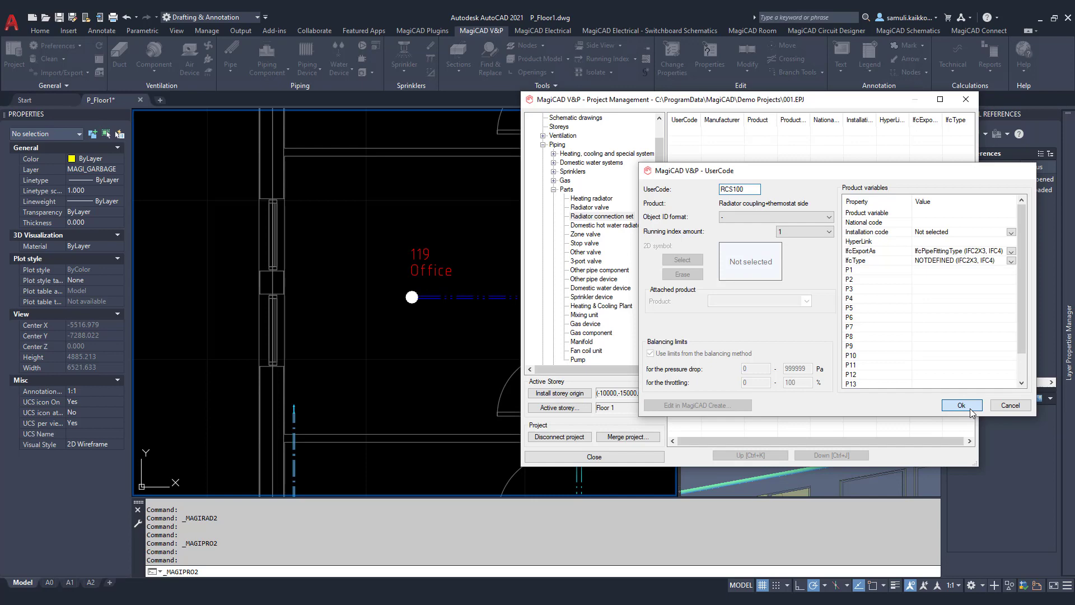
{"action": "left_click", "coordinate": [599, 458]}
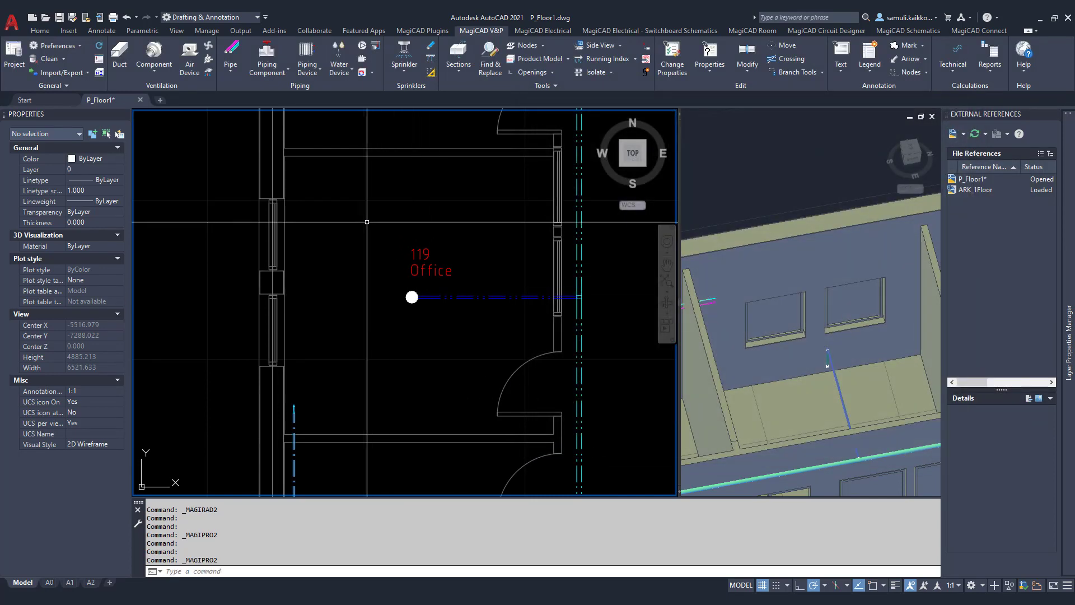
Step: Start placing a heating radiator and choose the HR100 C11 radiator
{"action": "left_click", "coordinate": [314, 74]}
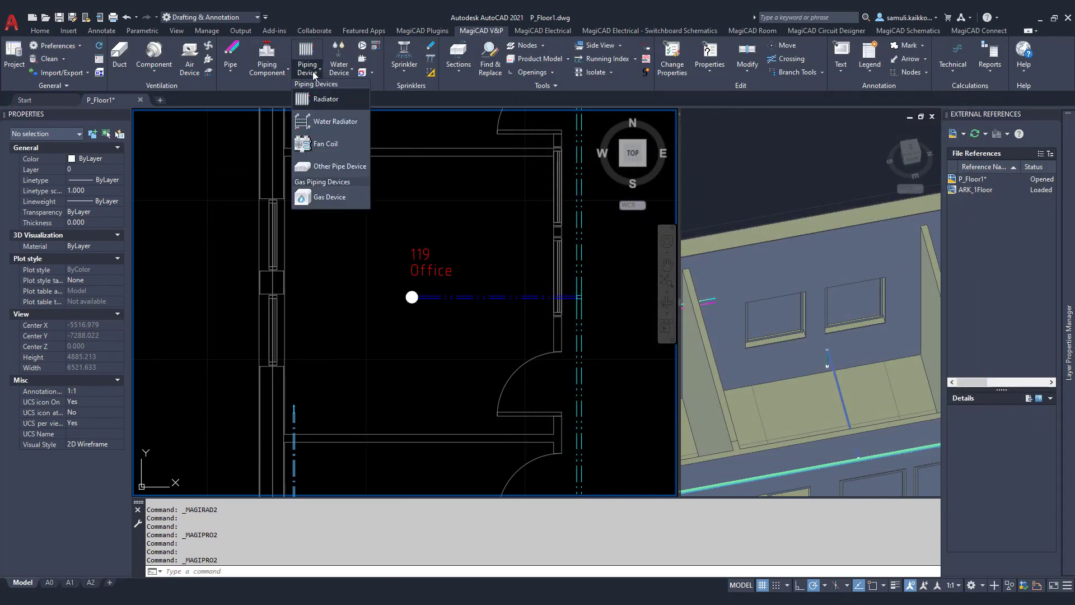
{"action": "left_click", "coordinate": [325, 100]}
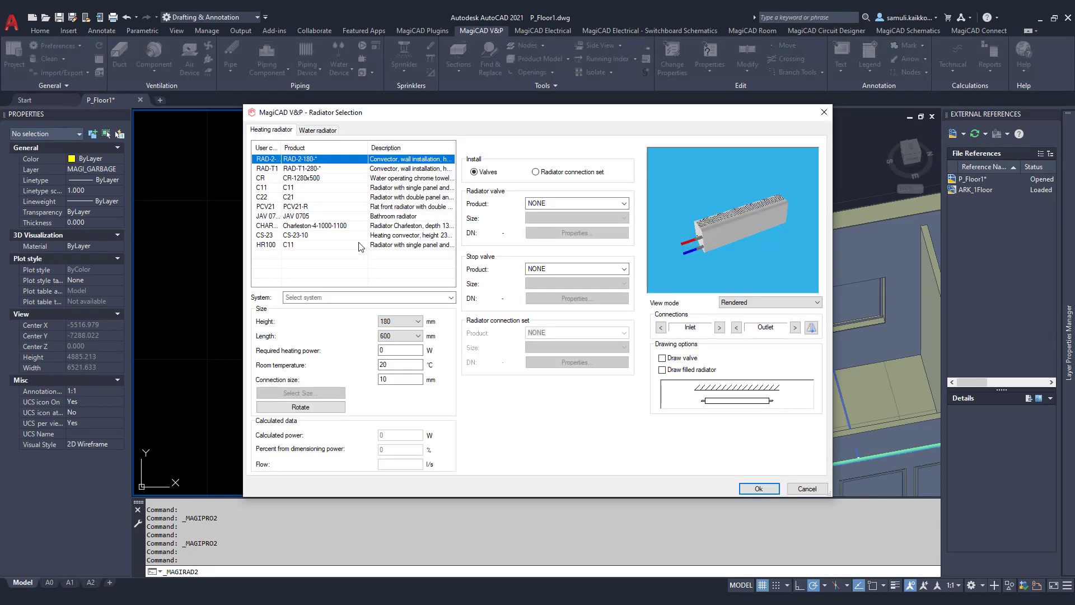
{"action": "left_click", "coordinate": [359, 244]}
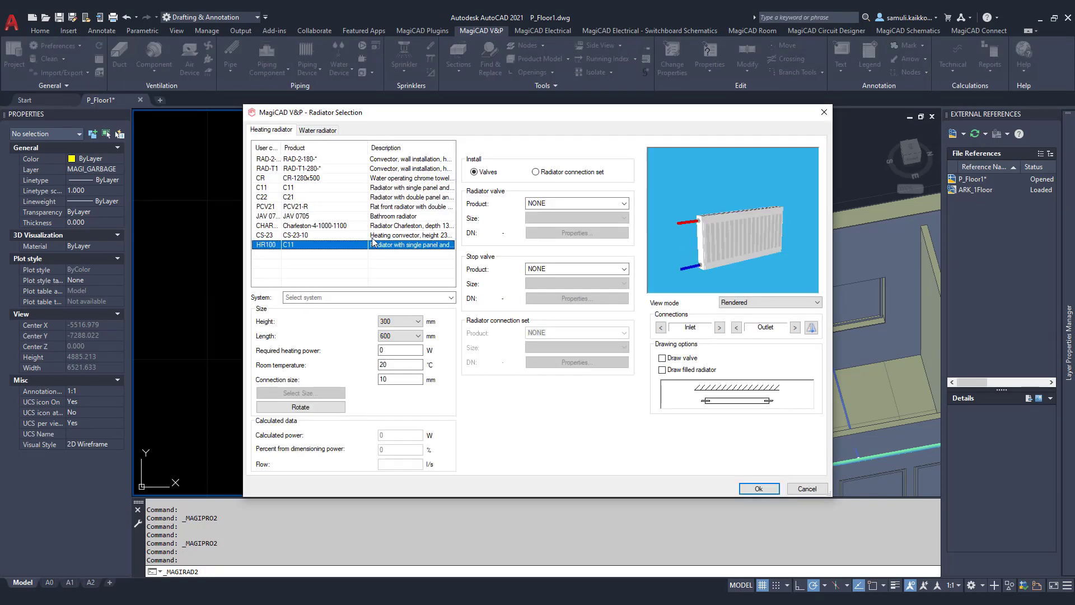
Step: Use connection set RCS10, system H1 Heating 1 and 200 W required heating power
{"action": "left_click", "coordinate": [534, 172]}
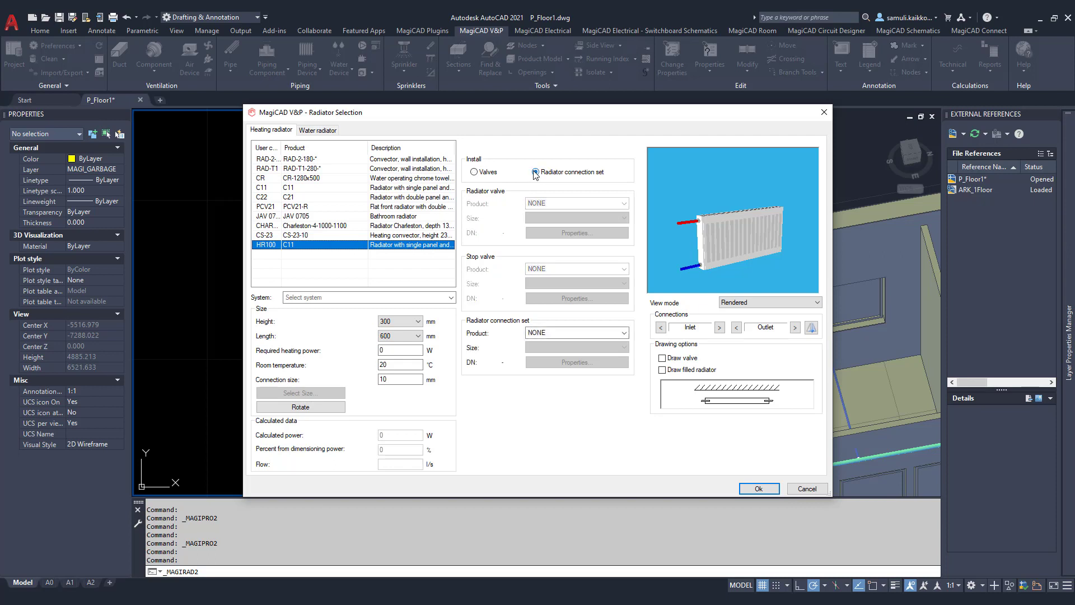
{"action": "left_click", "coordinate": [623, 333]}
{"action": "left_click", "coordinate": [622, 354]}
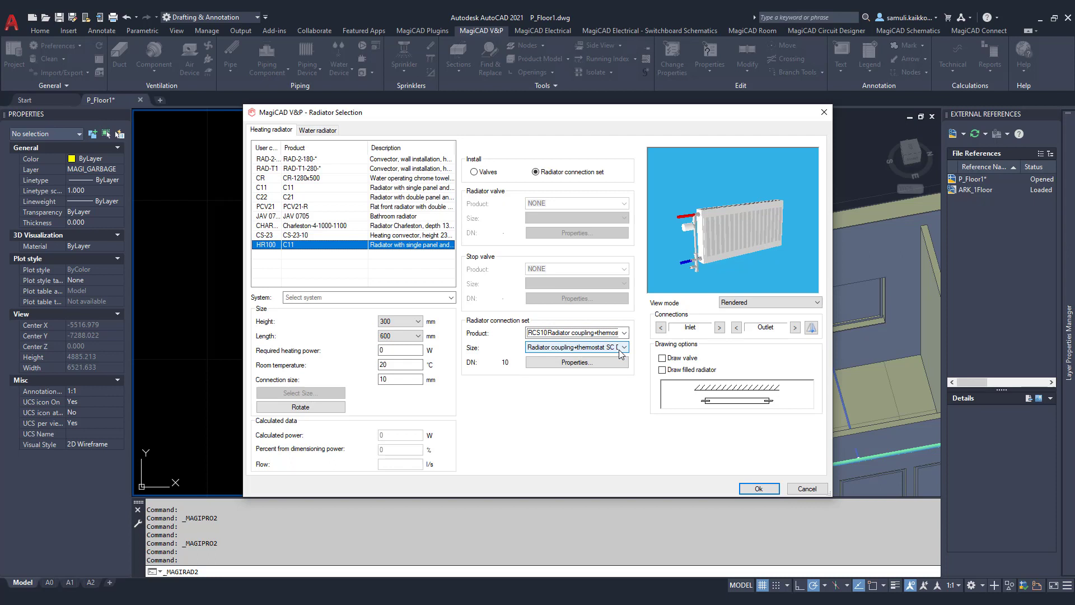
{"action": "left_click", "coordinate": [452, 297]}
{"action": "left_click", "coordinate": [436, 309]}
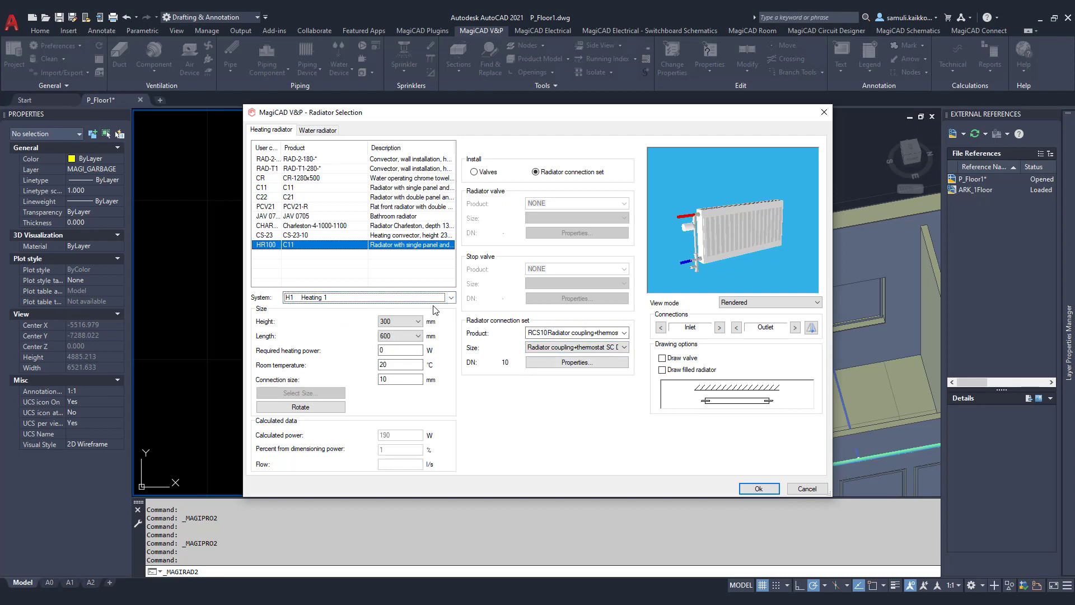
{"action": "double_click", "coordinate": [406, 350]}
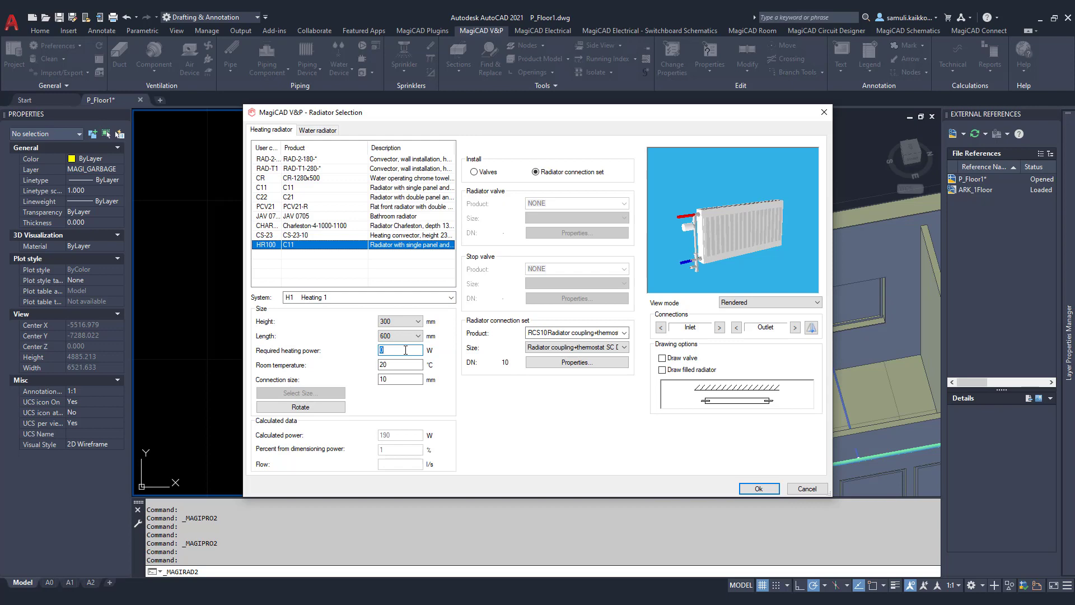
{"action": "type", "text": "200"}
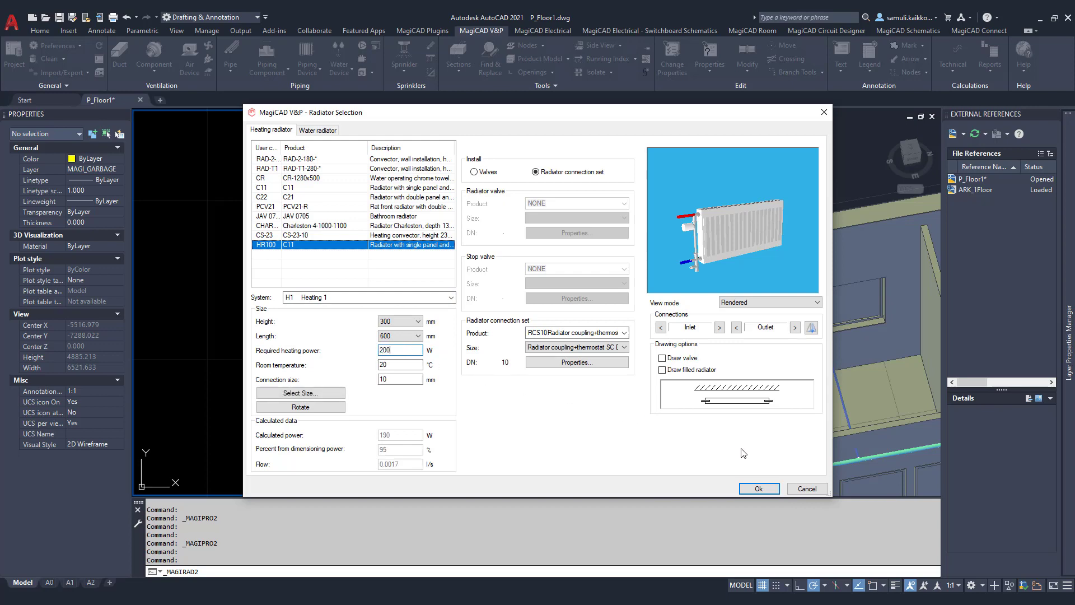
{"action": "left_click", "coordinate": [771, 490]}
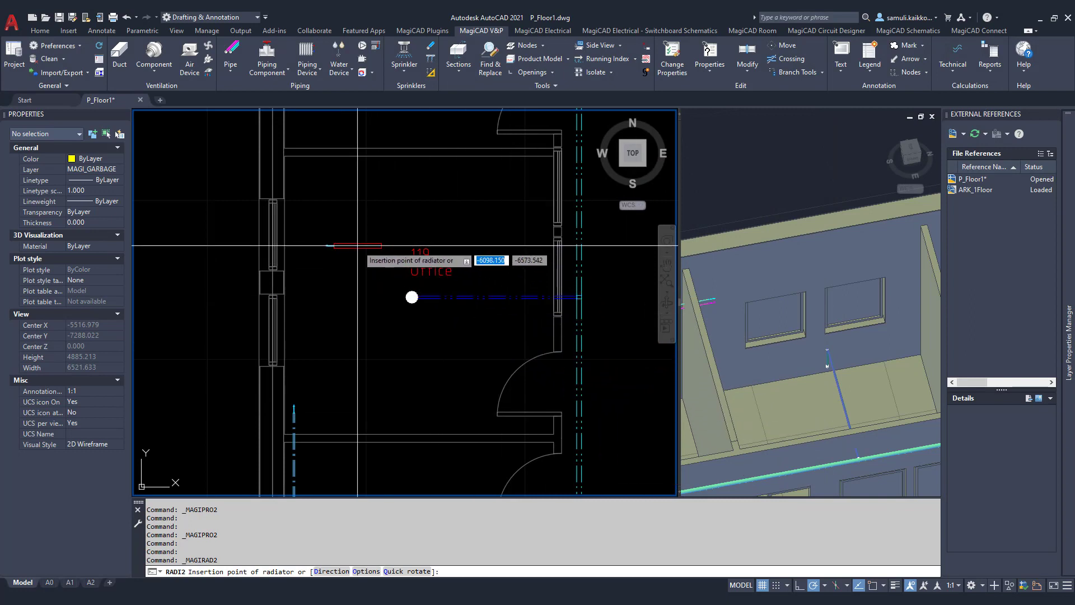
Step: Place the C11 radiator against the wall under office 119's upper window, 150–450 mm high
{"action": "right_click", "coordinate": [356, 244]}
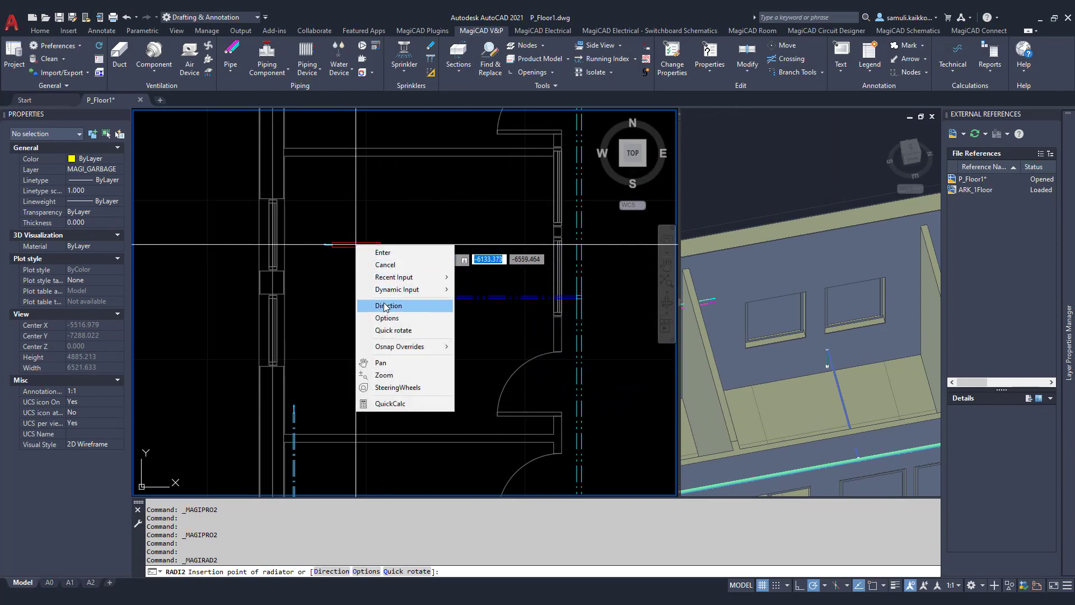
{"action": "left_click", "coordinate": [388, 305]}
{"action": "left_click", "coordinate": [356, 202]}
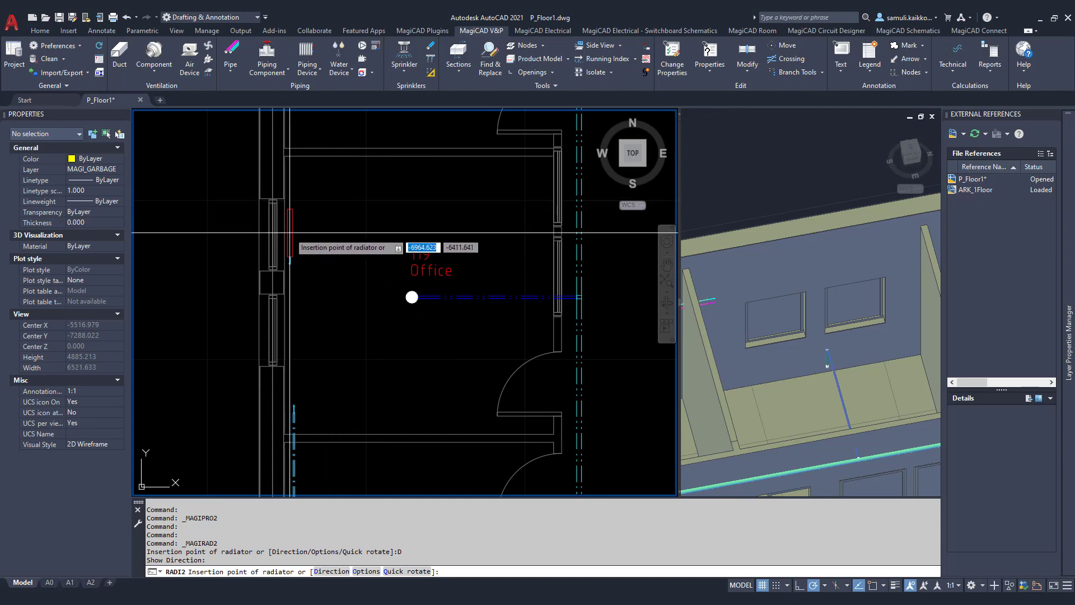
{"action": "left_click", "coordinate": [289, 231]}
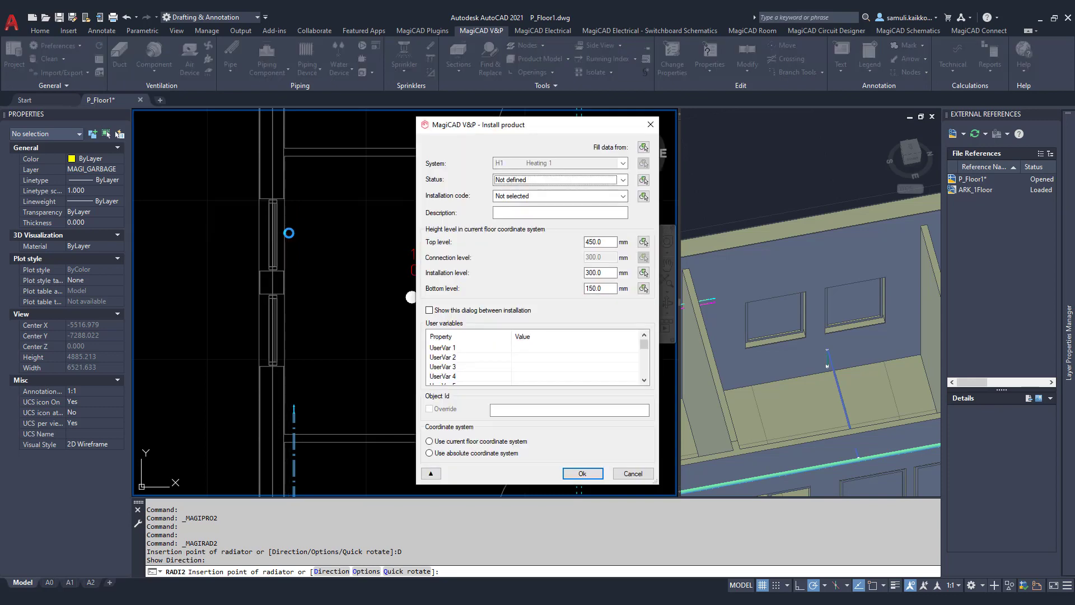
{"action": "left_click", "coordinate": [581, 475]}
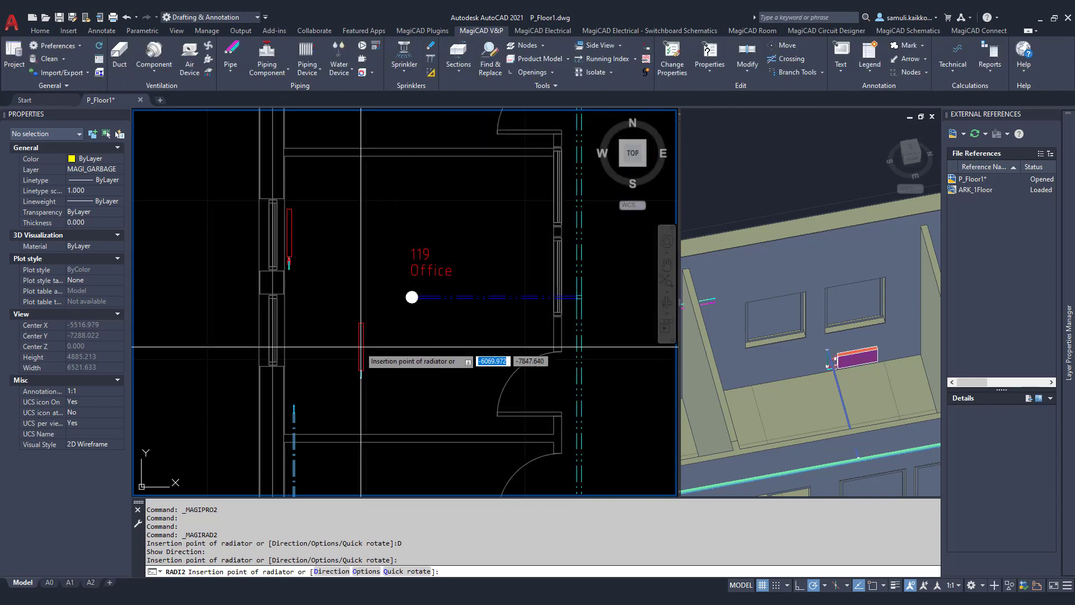
{"action": "key", "text": "Escape"}
{"action": "left_click", "coordinate": [289, 235]}
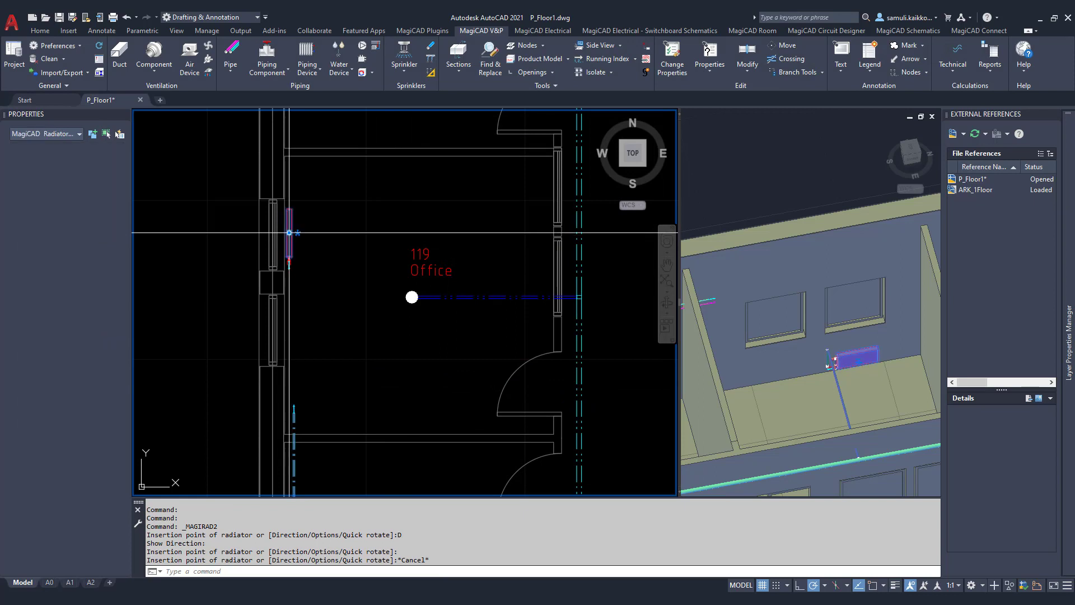
Step: Copy the selected radiator to below office 119's lower window
{"action": "right_click", "coordinate": [324, 231]}
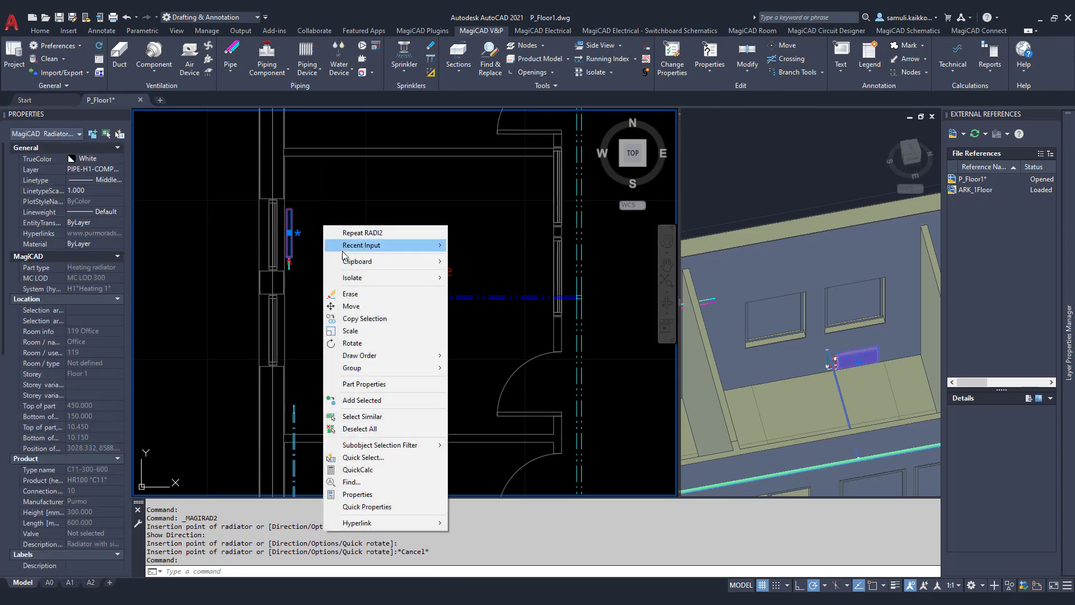
{"action": "left_click", "coordinate": [378, 318]}
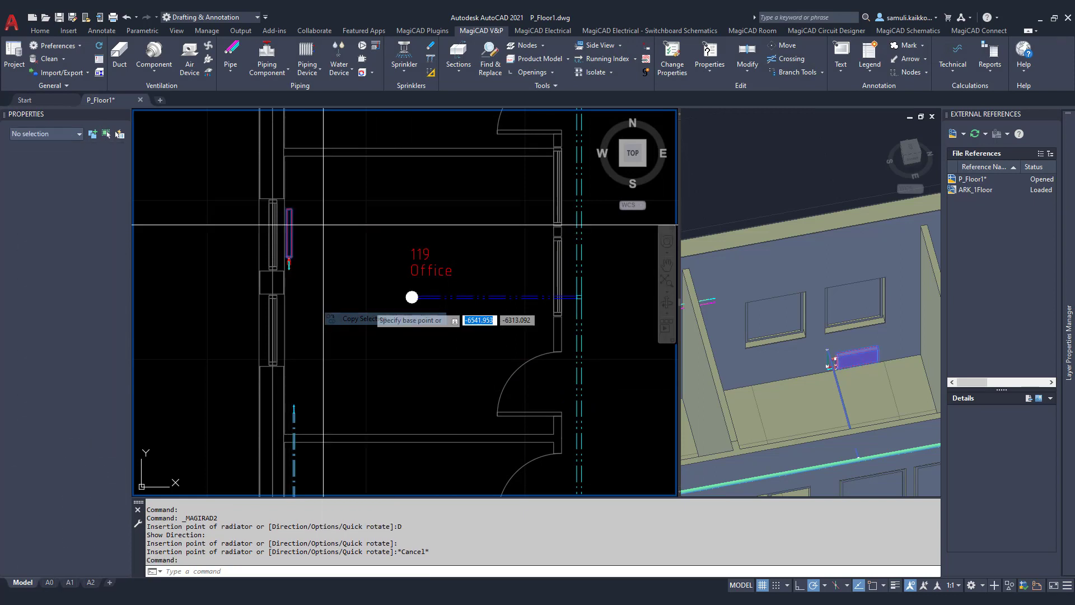
{"action": "left_click", "coordinate": [381, 254]}
{"action": "left_click", "coordinate": [383, 338]}
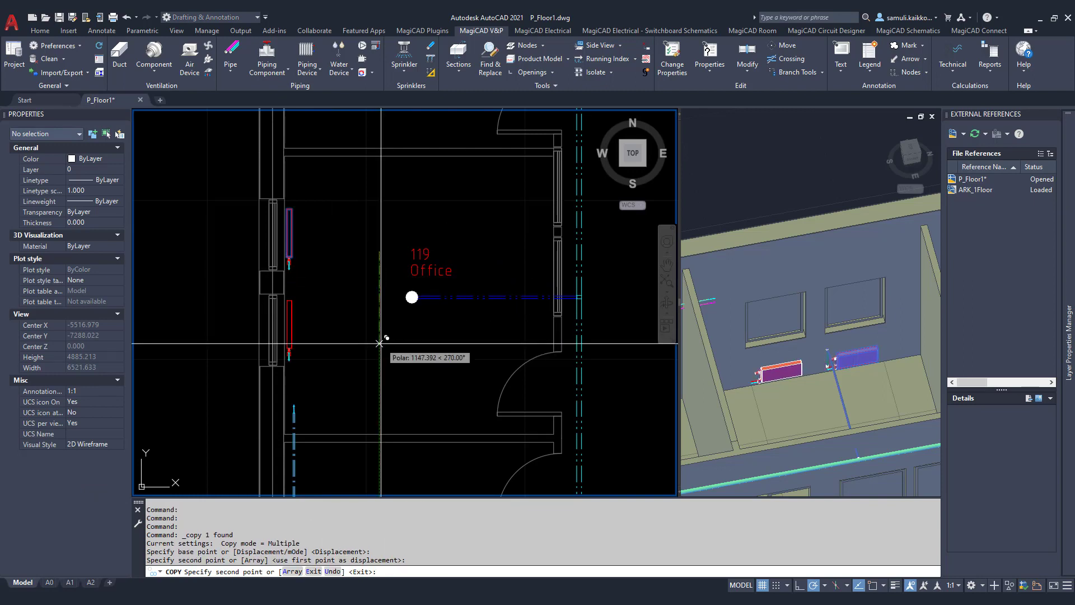
{"action": "key", "text": "Escape"}
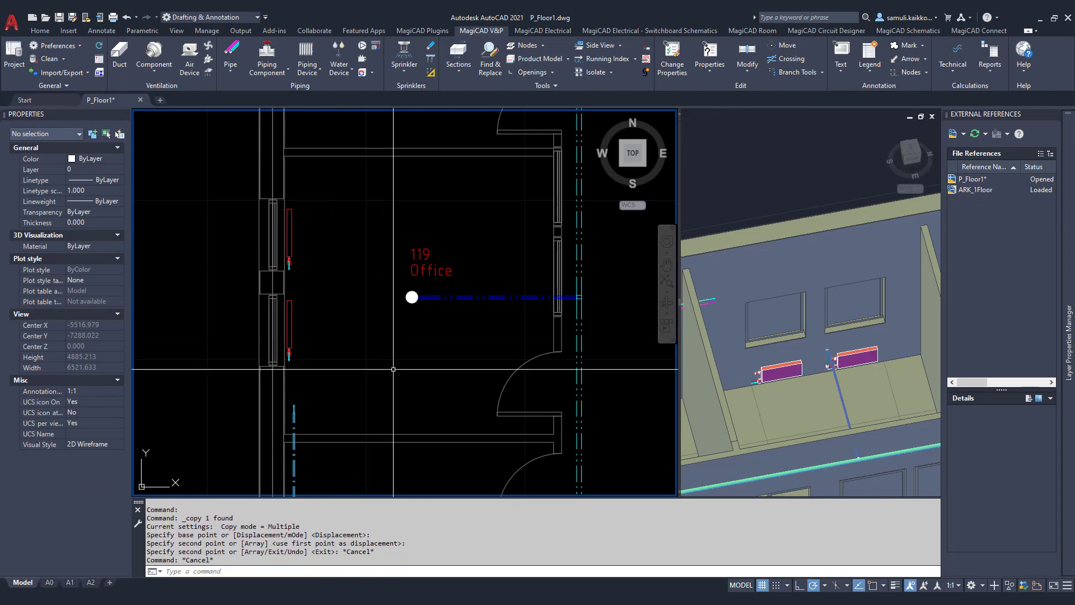
Step: Draw the supply pipe from the wall between the radiators, rising to 2500 mm
{"action": "left_click", "coordinate": [231, 55]}
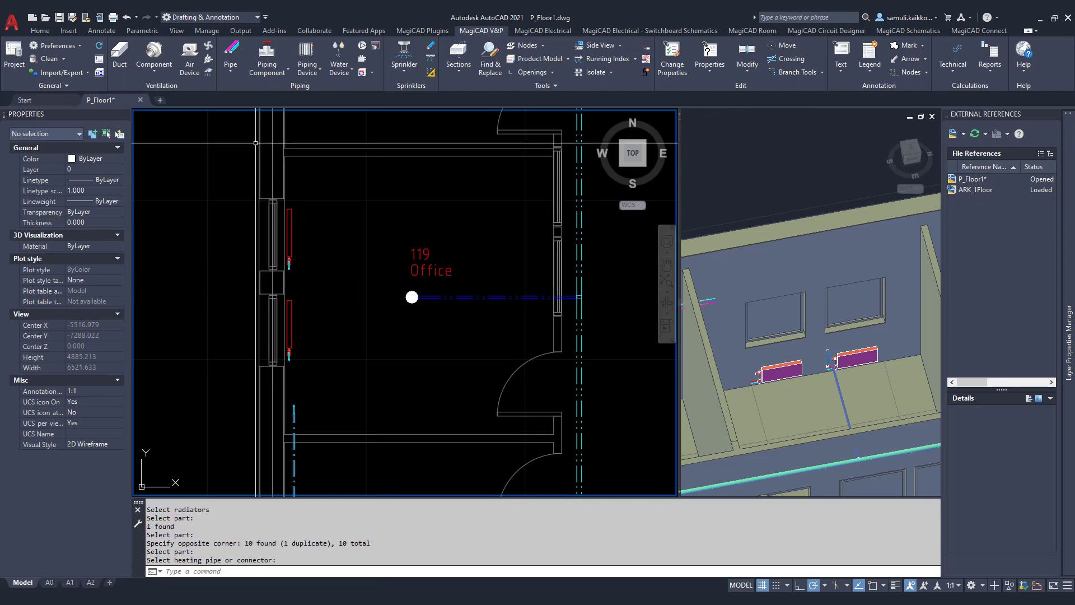
{"action": "key", "text": "Return"}
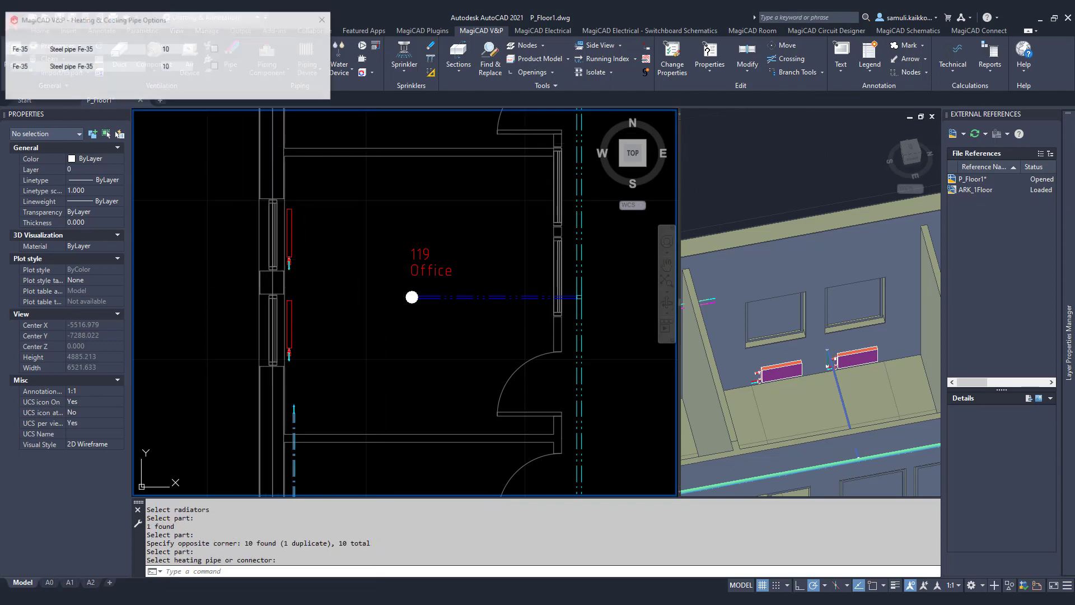
{"action": "left_click", "coordinate": [288, 263]}
{"action": "scroll", "coordinate": [287, 263], "scroll_direction": "up", "scroll_amount": 2}
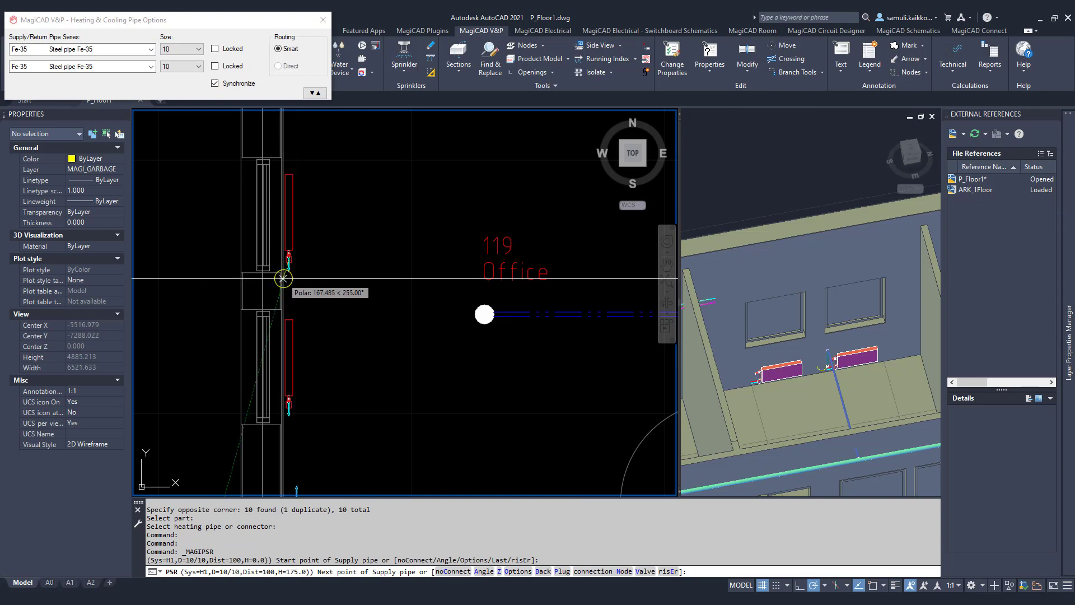
{"action": "scroll", "coordinate": [294, 276], "scroll_direction": "down", "scroll_amount": 2}
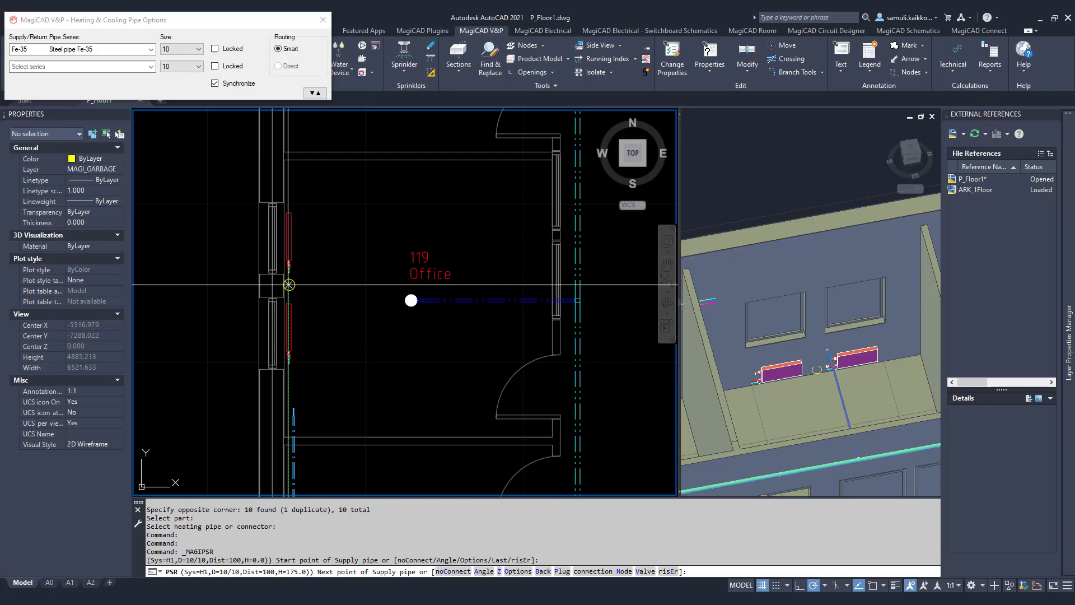
{"action": "left_click", "coordinate": [288, 285]}
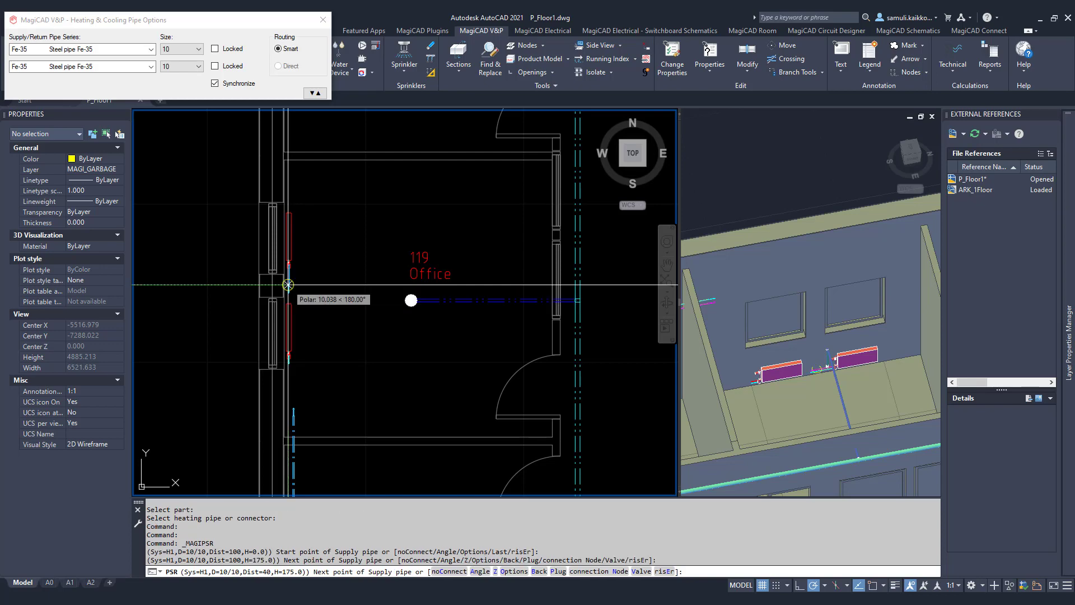
{"action": "right_click", "coordinate": [408, 288]}
{"action": "left_click", "coordinate": [433, 386]}
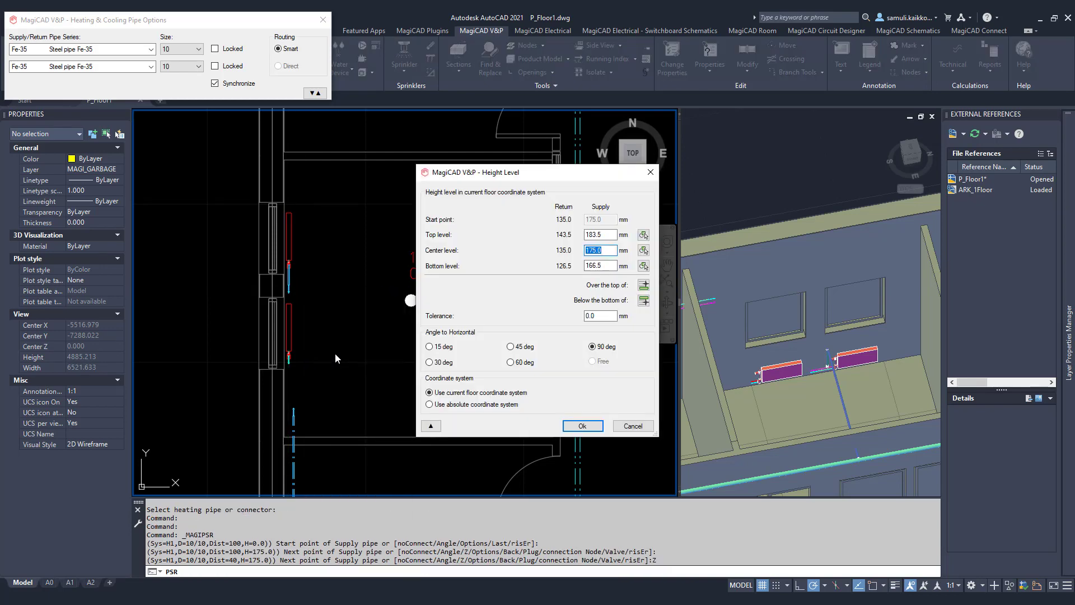
{"action": "type", "text": "2500"}
{"action": "left_click", "coordinate": [582, 426]}
{"action": "key", "text": "Escape"}
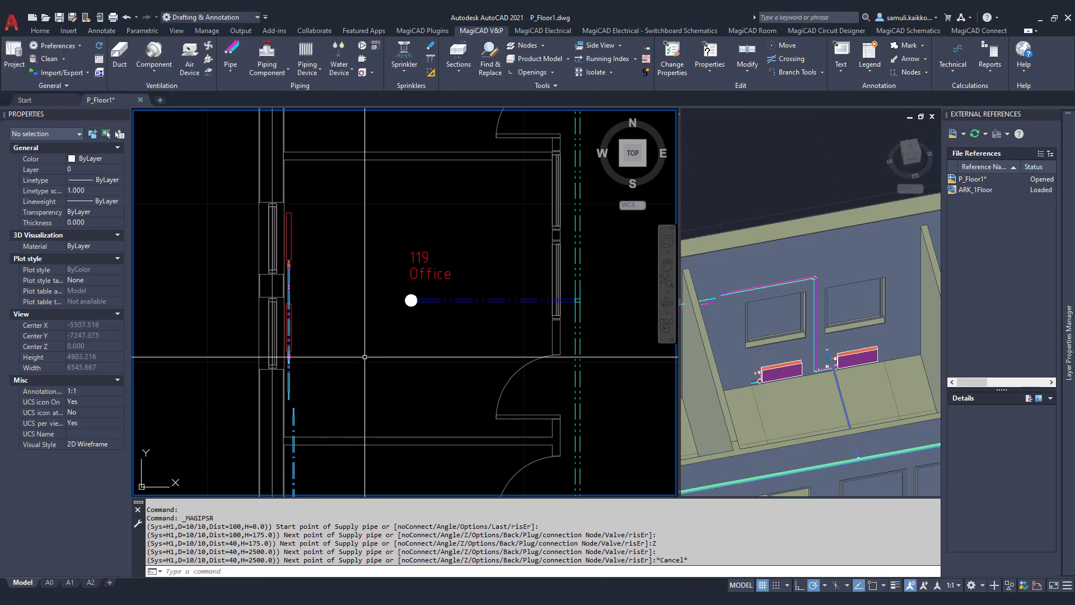
Step: Connect the lower radiator to the vertical supply pipe and view the result in 3D
{"action": "left_click", "coordinate": [375, 60]}
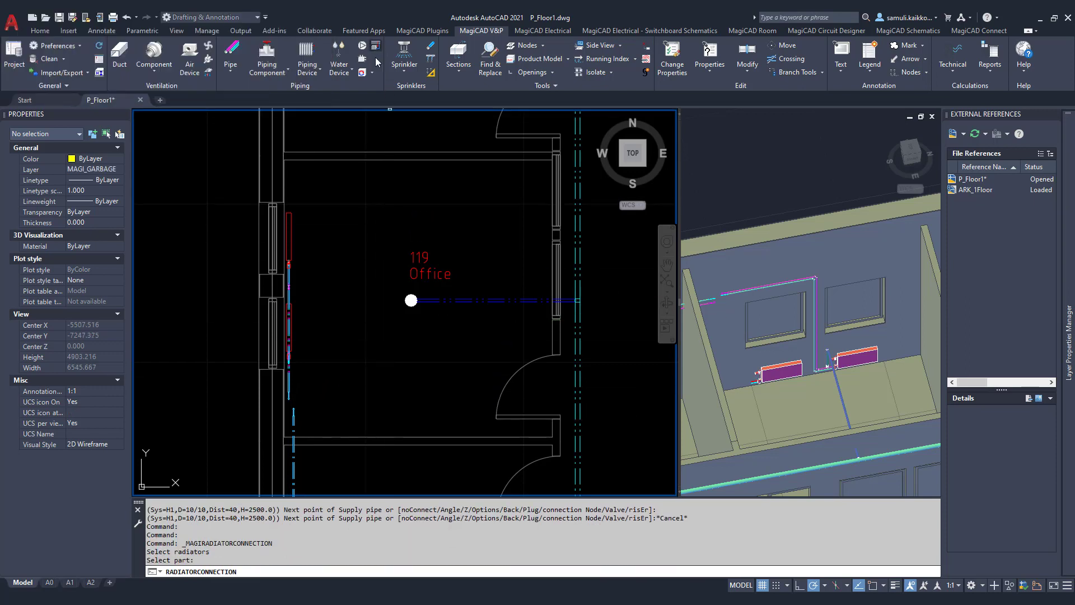
{"action": "left_click", "coordinate": [242, 299]}
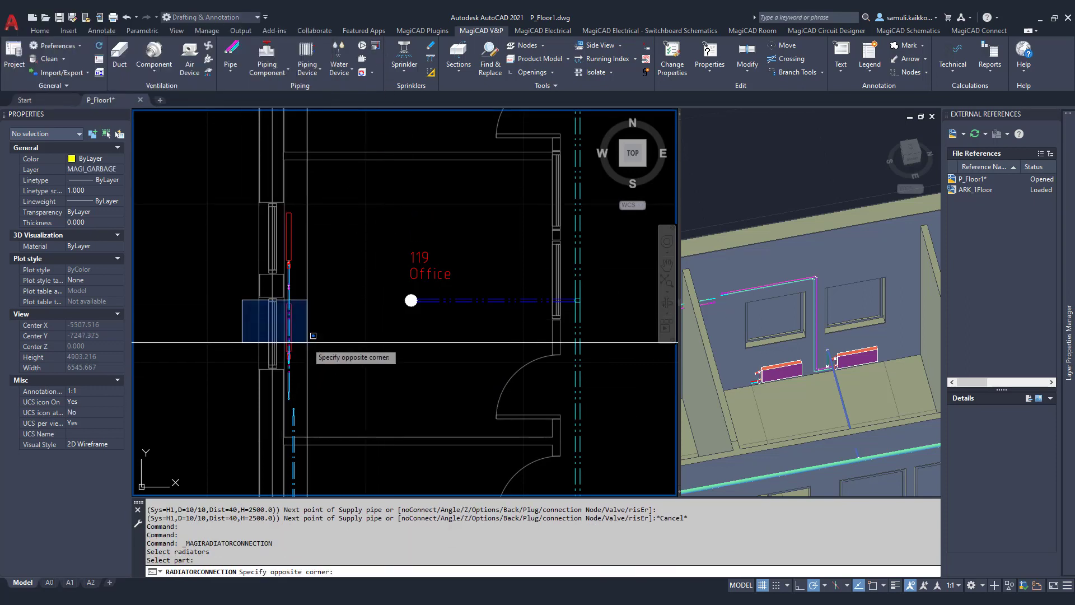
{"action": "left_click", "coordinate": [308, 342]}
{"action": "key", "text": "Return"}
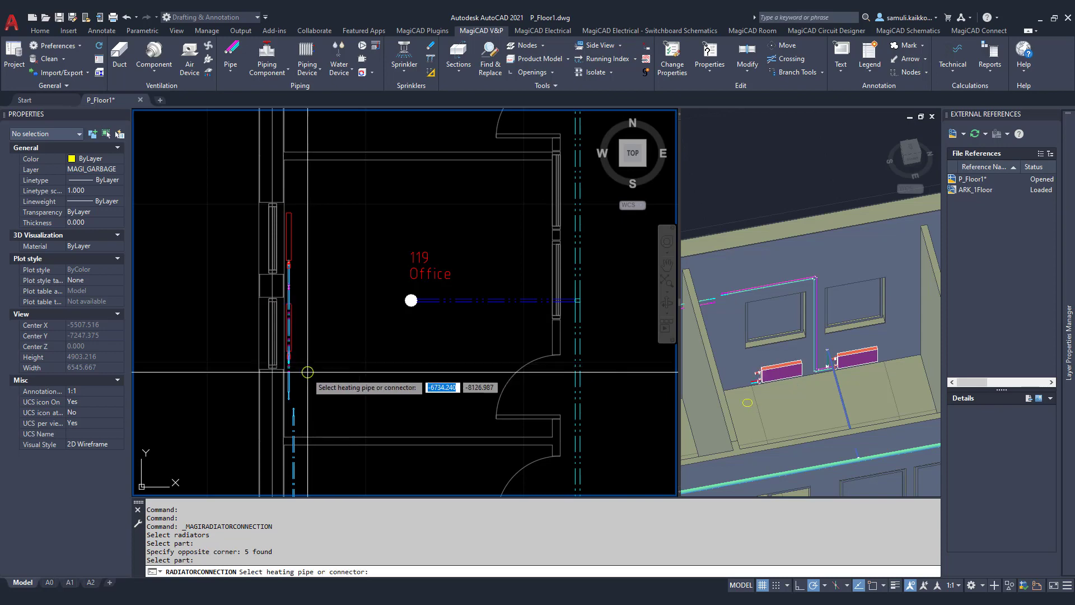
{"action": "left_click", "coordinate": [291, 372]}
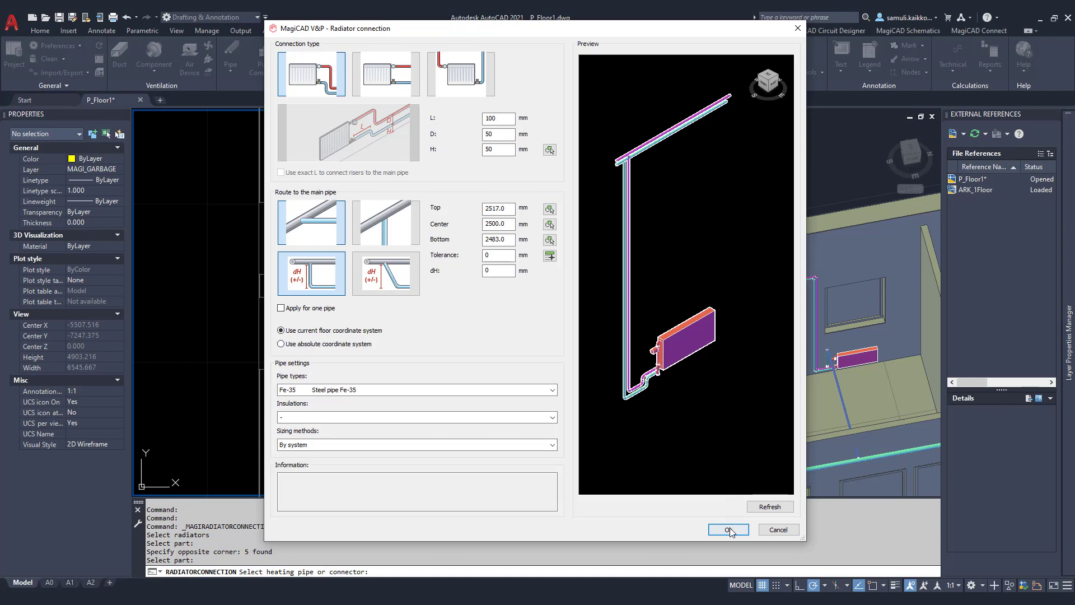
{"action": "left_click", "coordinate": [728, 530]}
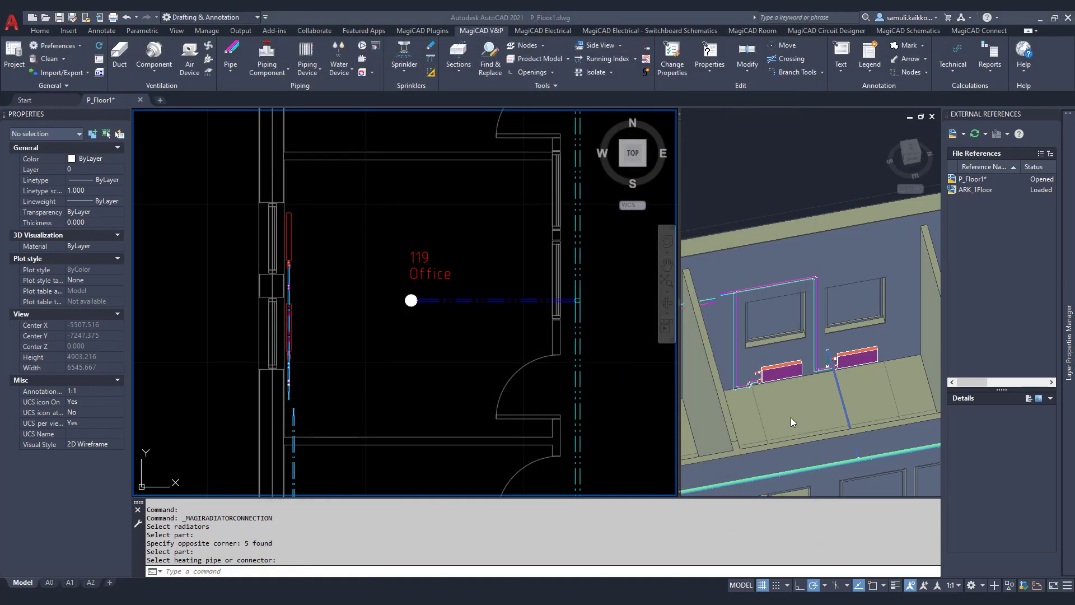
{"action": "left_click", "coordinate": [799, 408]}
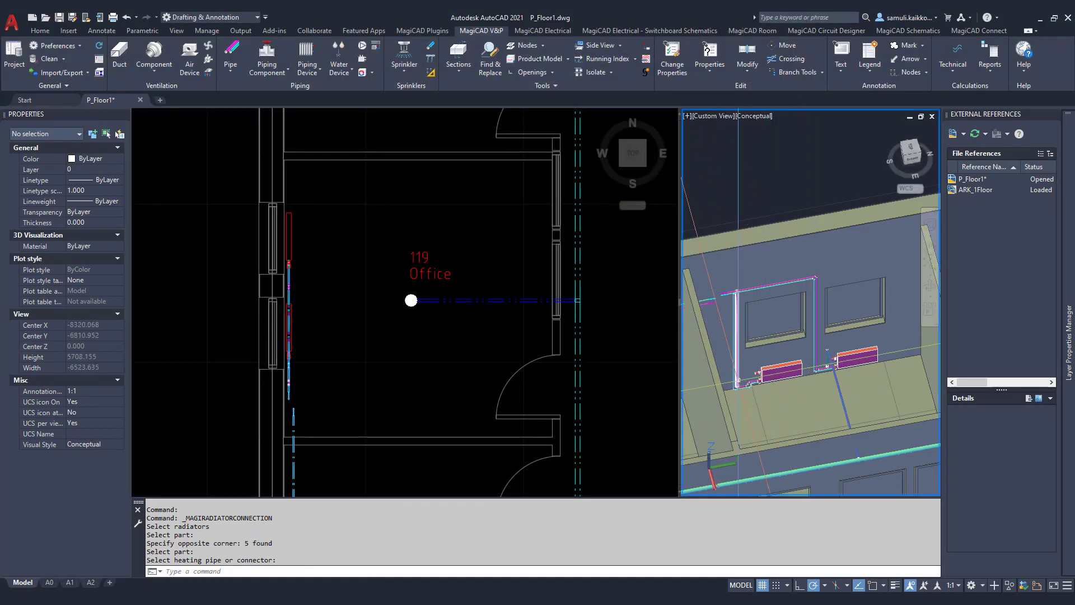
{"action": "scroll", "coordinate": [799, 409], "scroll_direction": "up", "scroll_amount": 3}
{"action": "scroll", "coordinate": [761, 379], "scroll_direction": "up", "scroll_amount": 1}
{"action": "scroll", "coordinate": [761, 380], "scroll_direction": "up", "scroll_amount": 1}
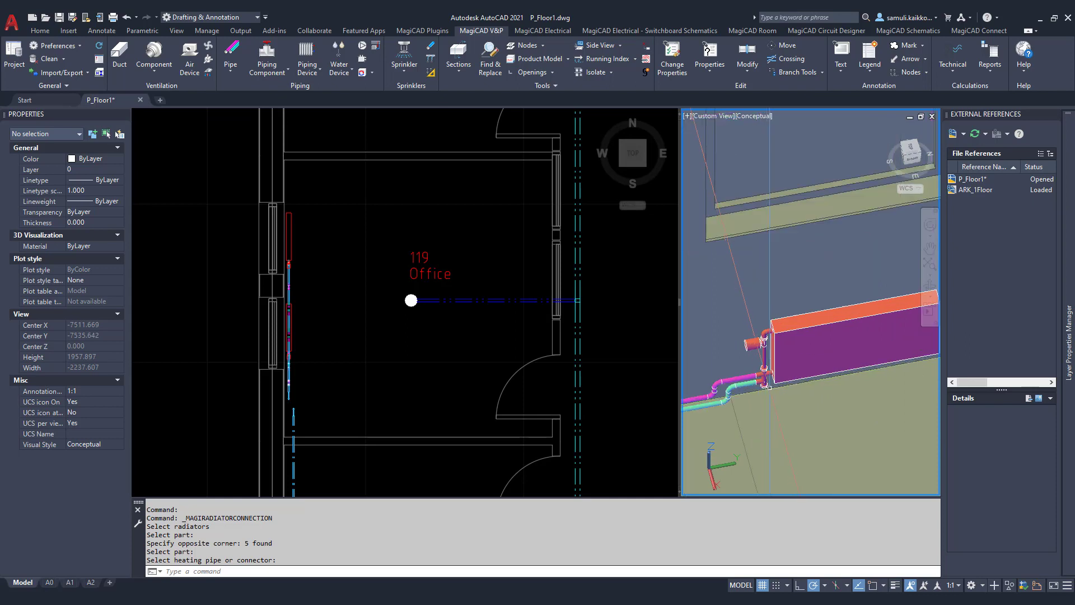